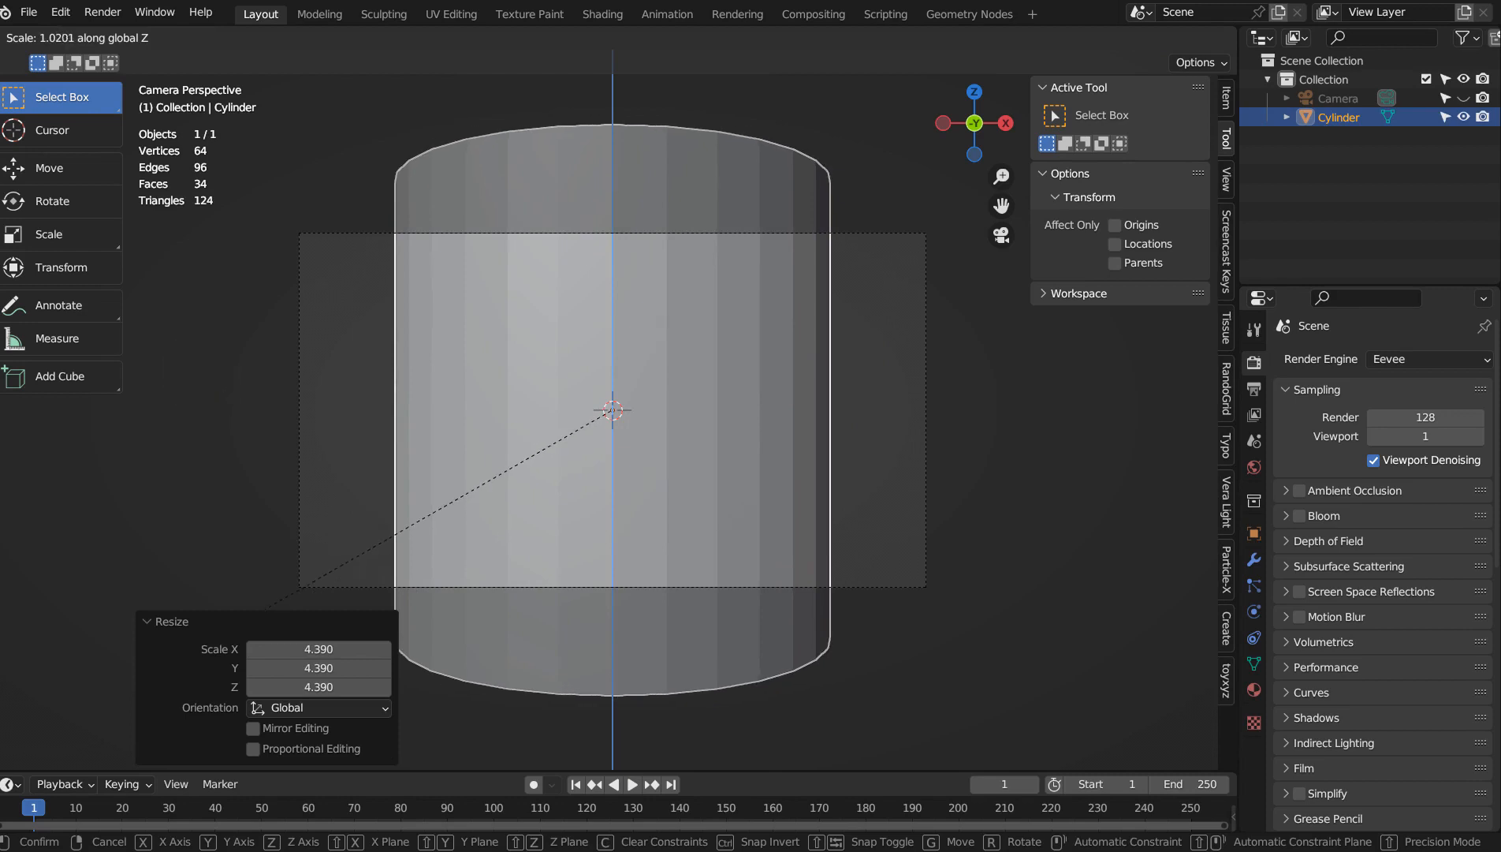
Scale the cylinder to about 0.7 along Z and lower it about 5.3 m along Z
{"action": "left_click", "coordinate": [328, 462]}
{"action": "key", "text": "g"}
{"action": "key", "text": "z"}
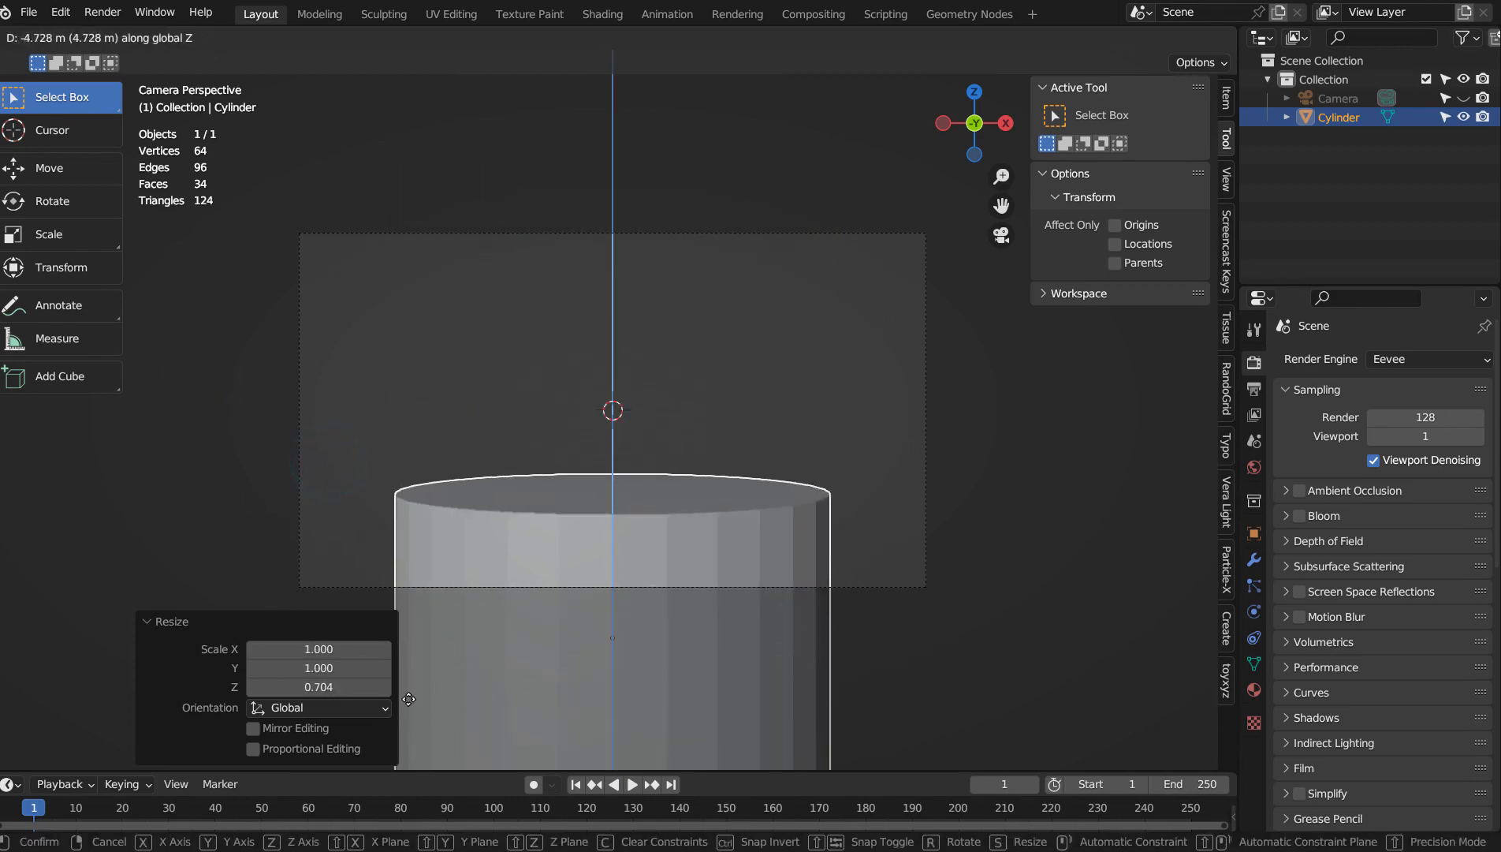
{"action": "left_click", "coordinate": [416, 721]}
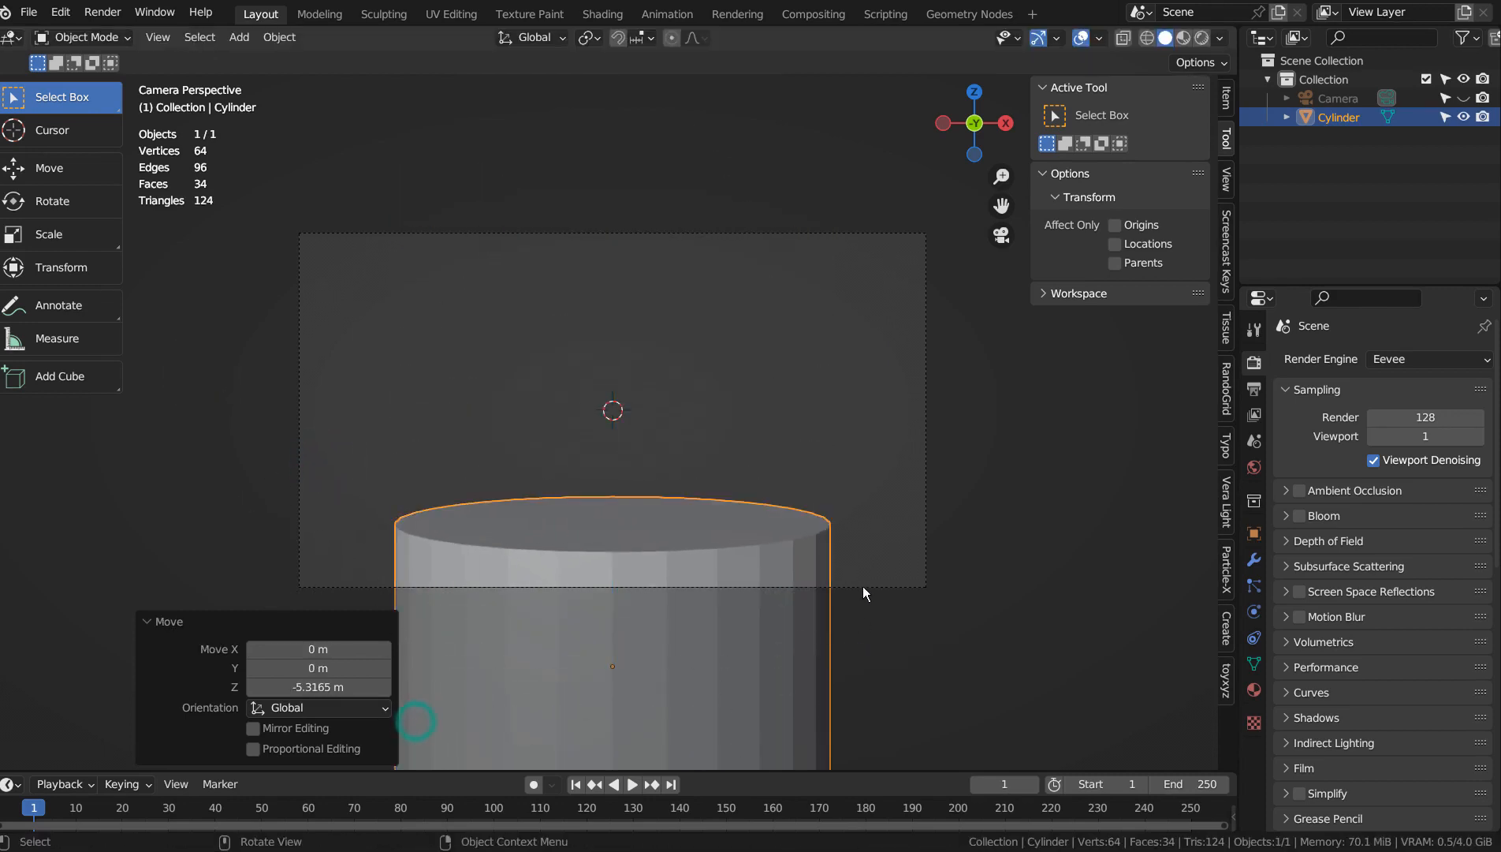
Apply smooth shading to the cylinder and deselect it
{"action": "right_click", "coordinate": [796, 562]}
{"action": "left_click", "coordinate": [745, 496]}
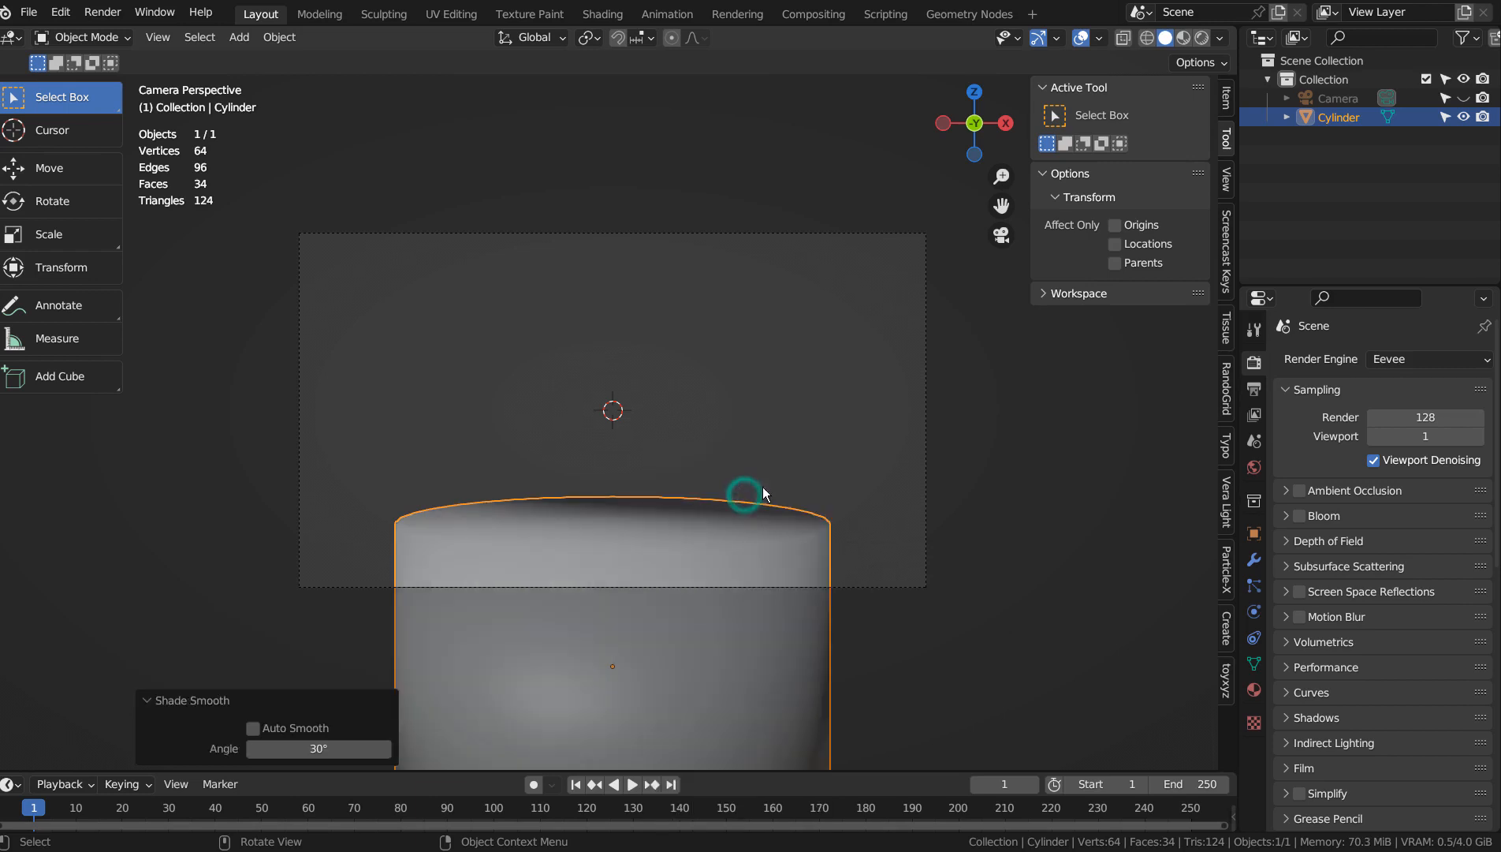
{"action": "left_click", "coordinate": [760, 431]}
Add an ico sphere mesh with 3 subdivisions at the world origin
{"action": "key", "text": "shift+a"}
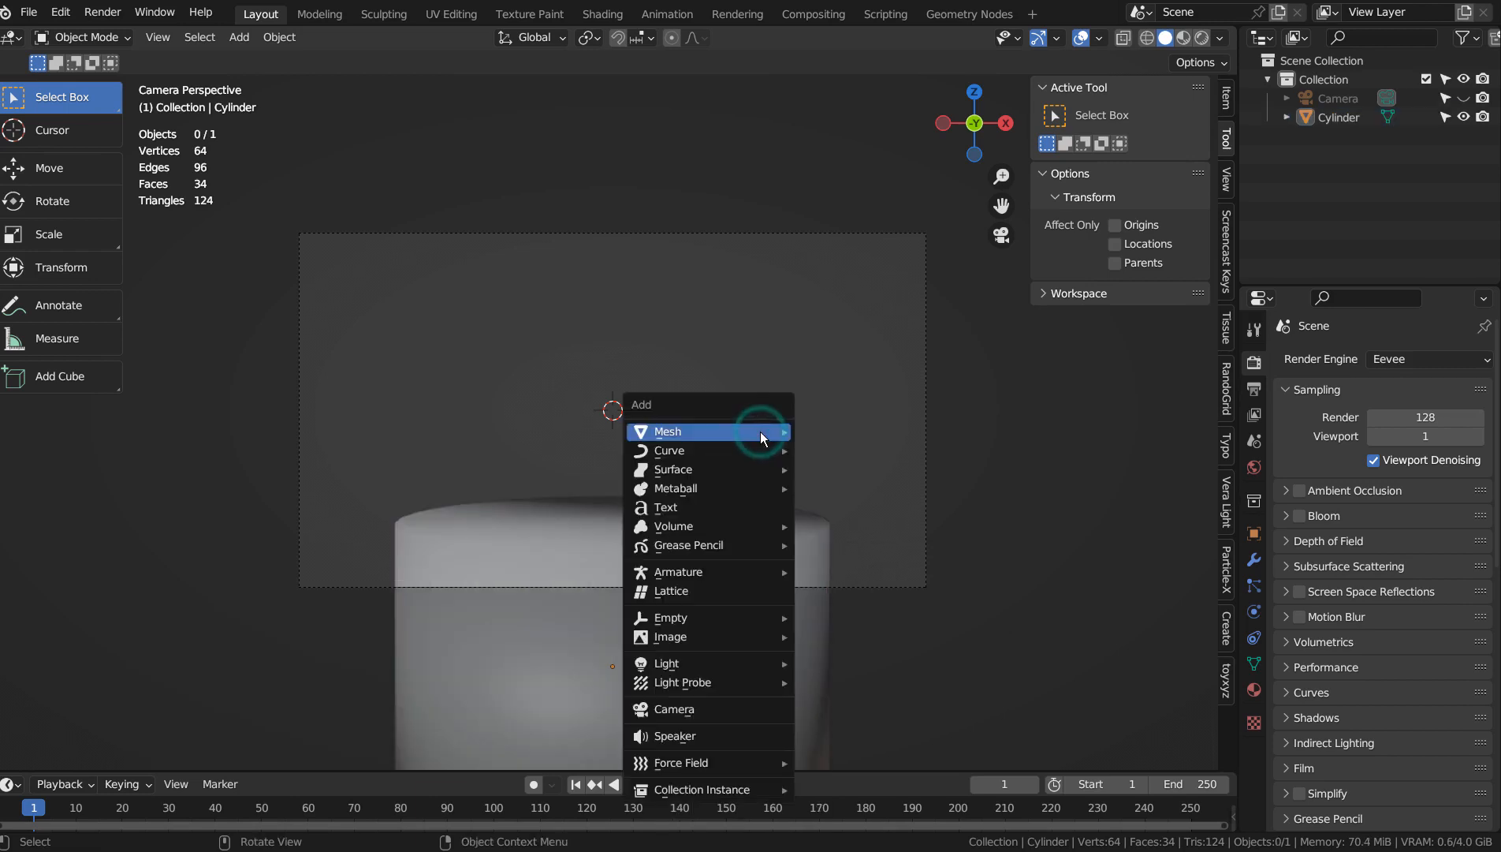
{"action": "mouse_move", "coordinate": [760, 431]}
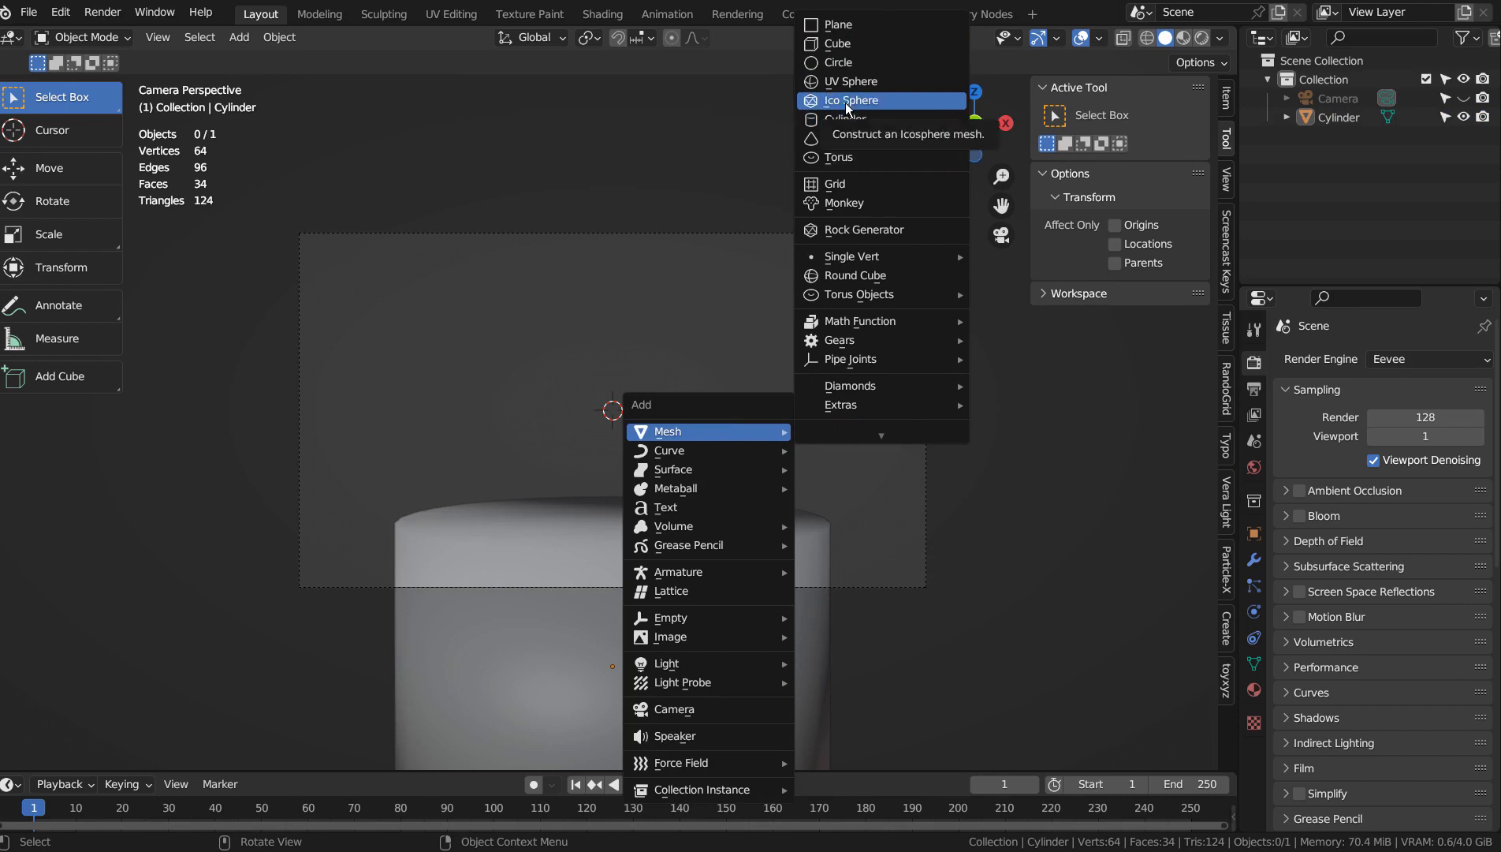
{"action": "left_click", "coordinate": [847, 106]}
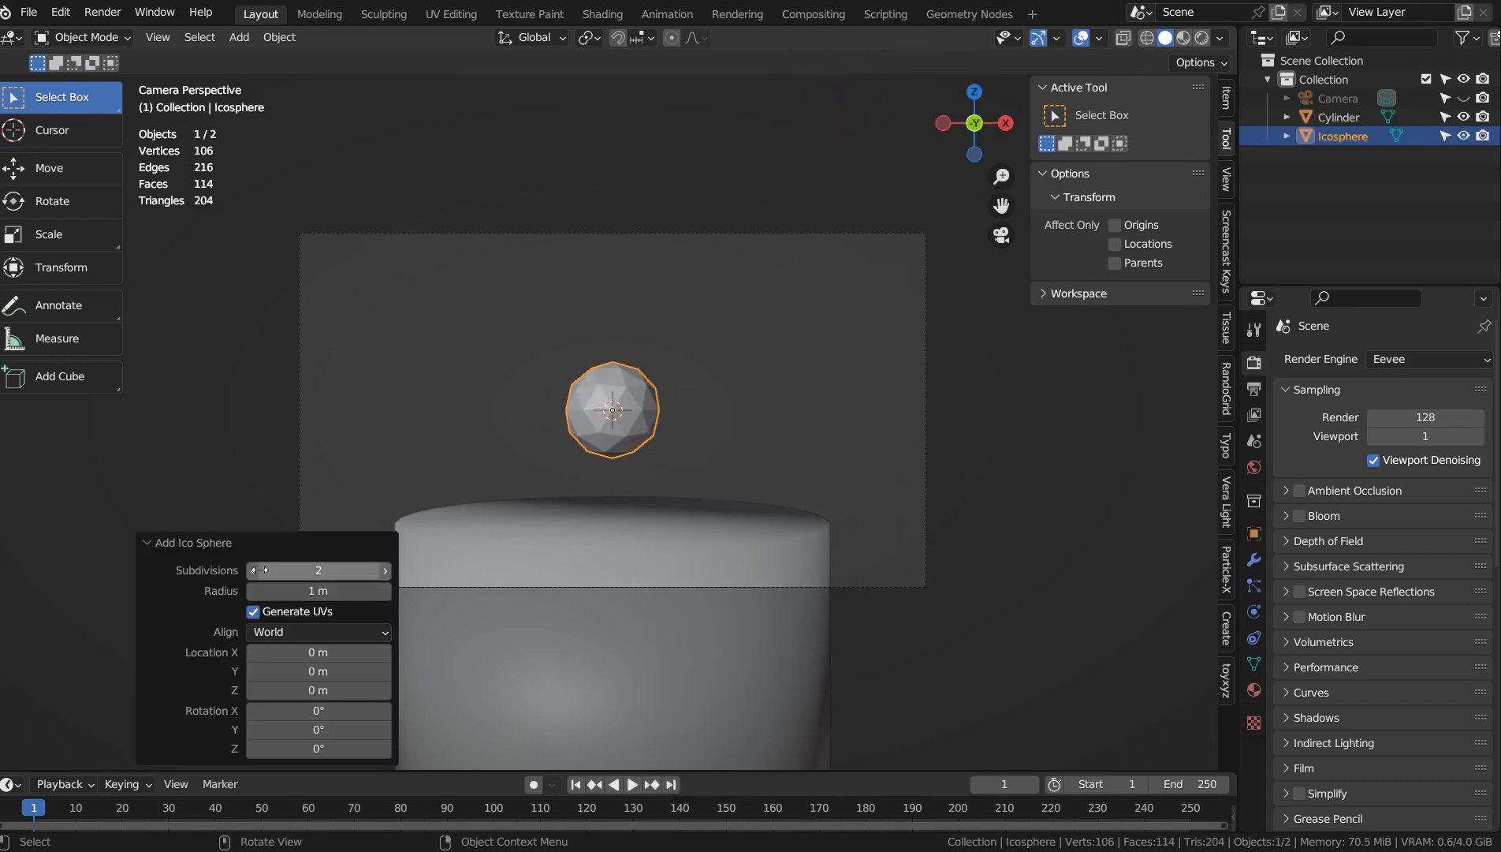
{"action": "left_click", "coordinate": [258, 570]}
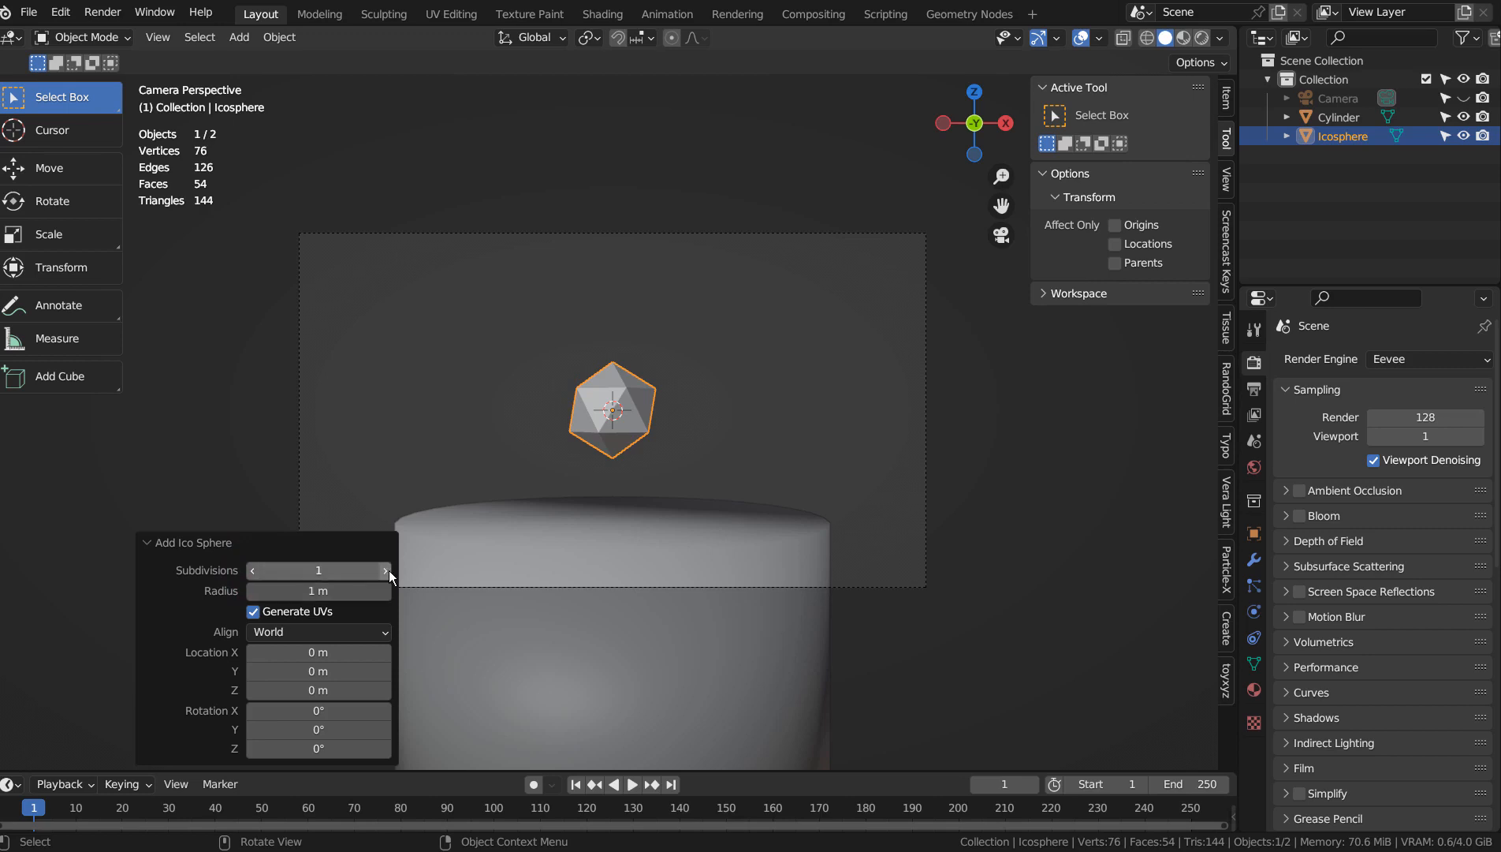
{"action": "left_click", "coordinate": [386, 570]}
{"action": "left_click", "coordinate": [386, 570]}
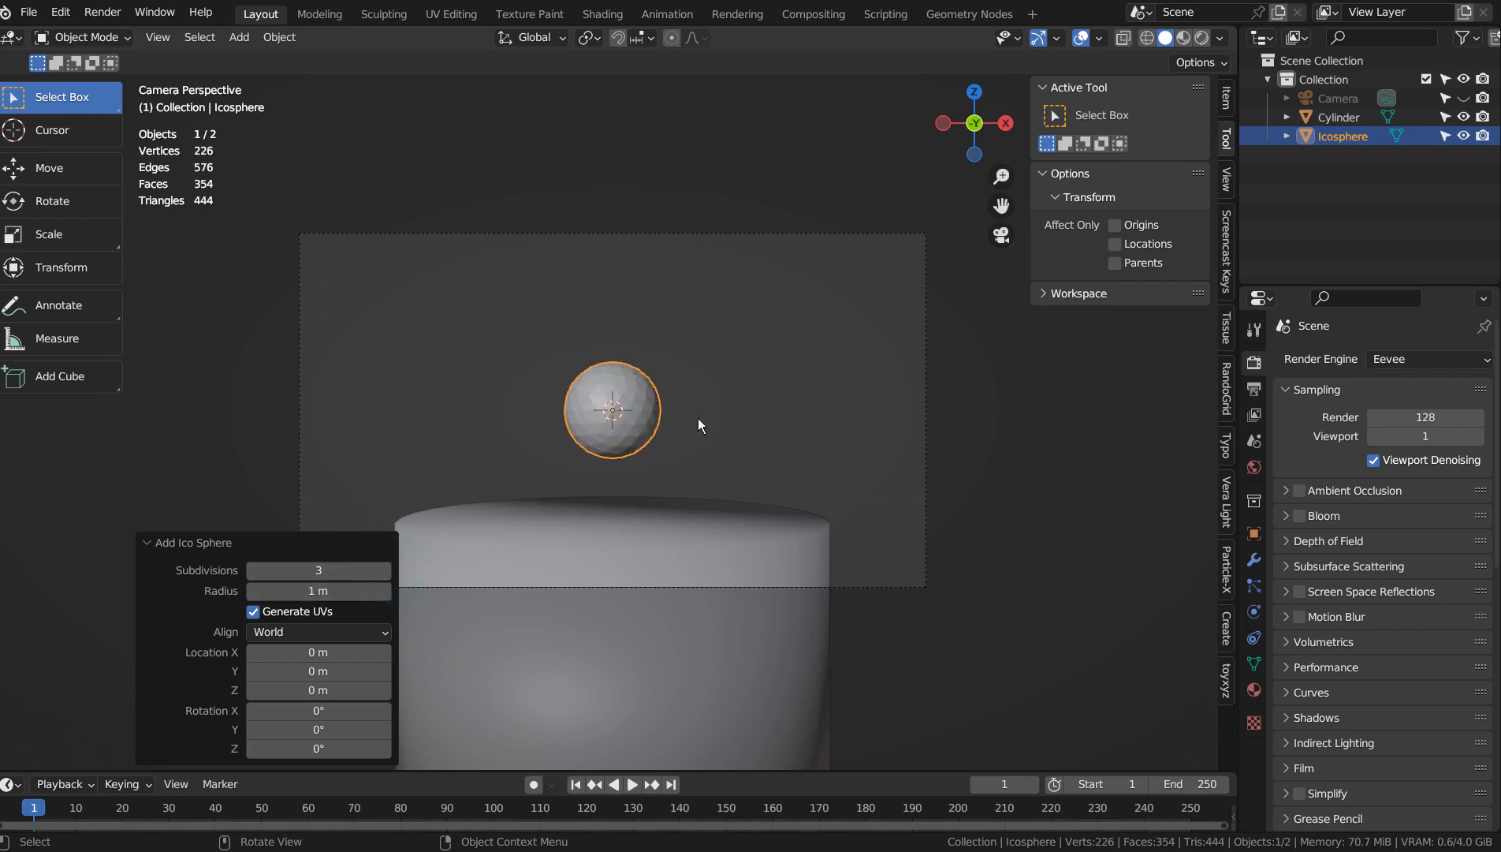
Stretch the icosphere about 2.74 times along Z and move it about -5 m in X and 1.88 m in Y, beside the cylinder
{"action": "key", "text": "s"}
{"action": "key", "text": "z"}
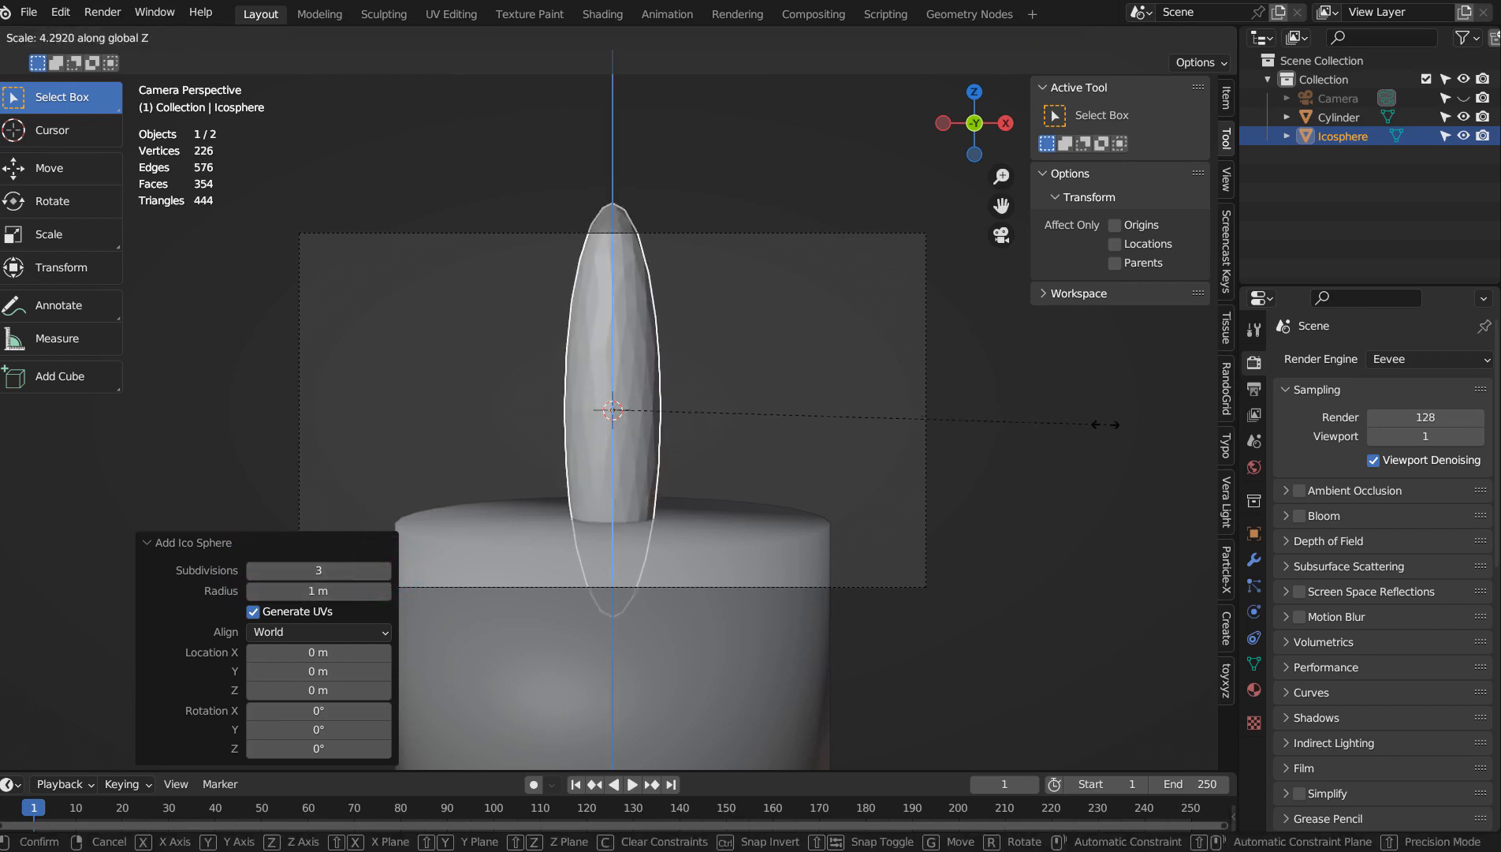
{"action": "left_click", "coordinate": [929, 415]}
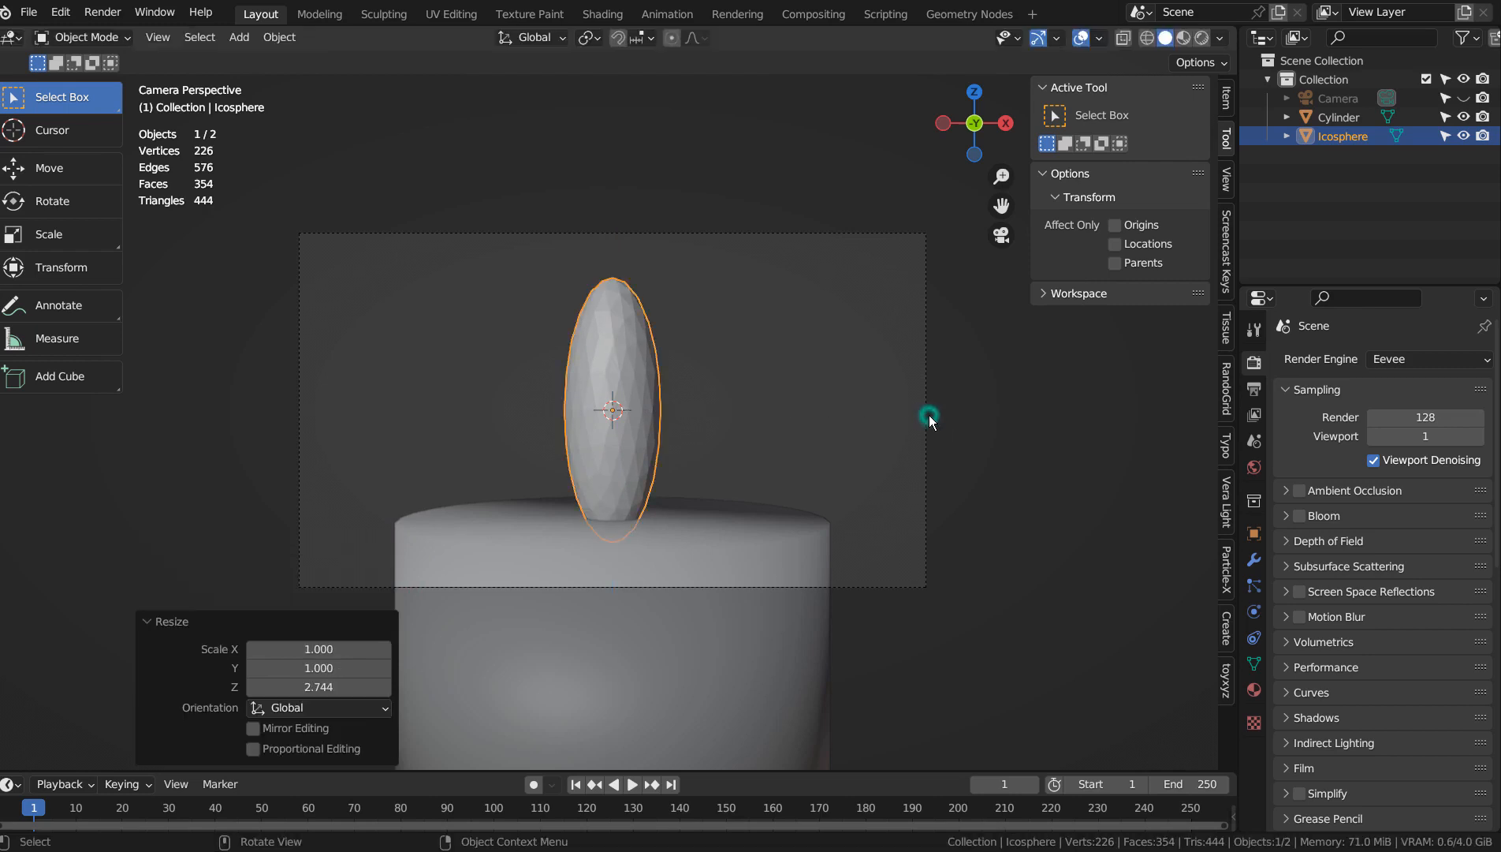
{"action": "key", "text": "KP_7"}
{"action": "key", "text": "g"}
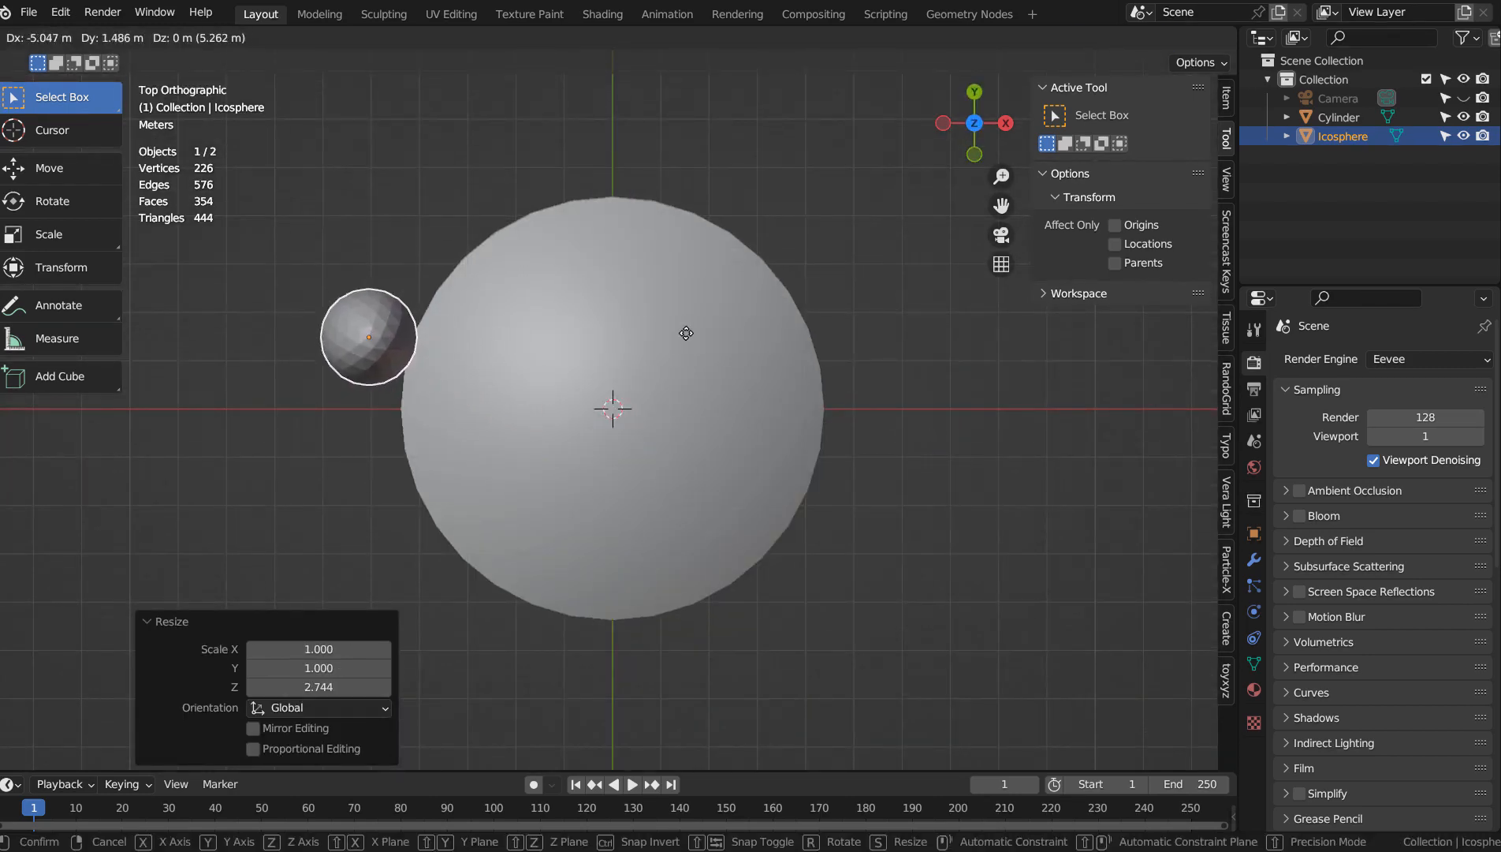
{"action": "left_click", "coordinate": [691, 331]}
{"action": "key", "text": "KP_0"}
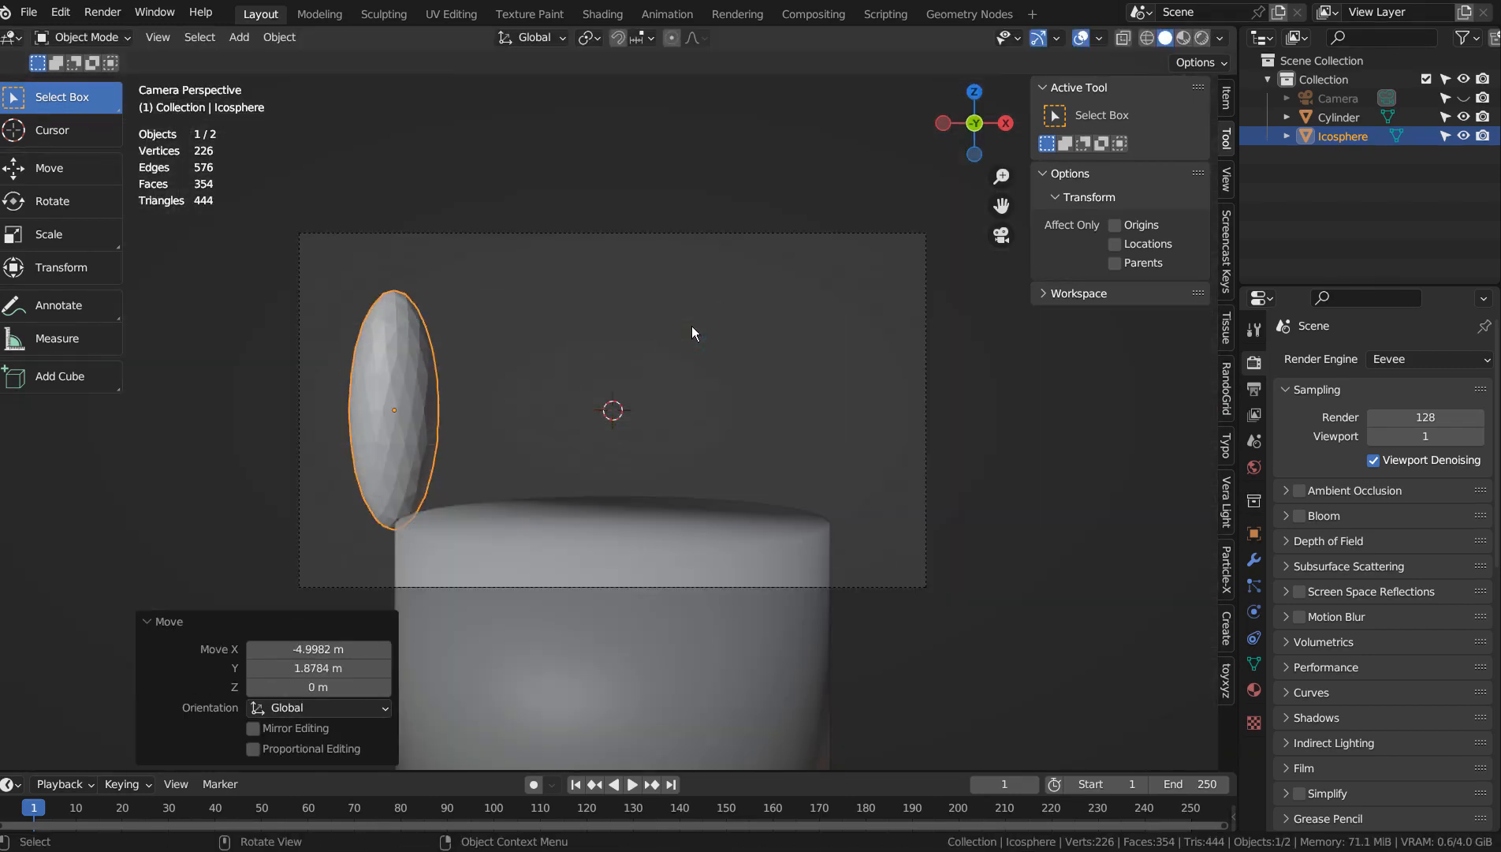
{"action": "key", "text": "g"}
{"action": "key", "text": "z"}
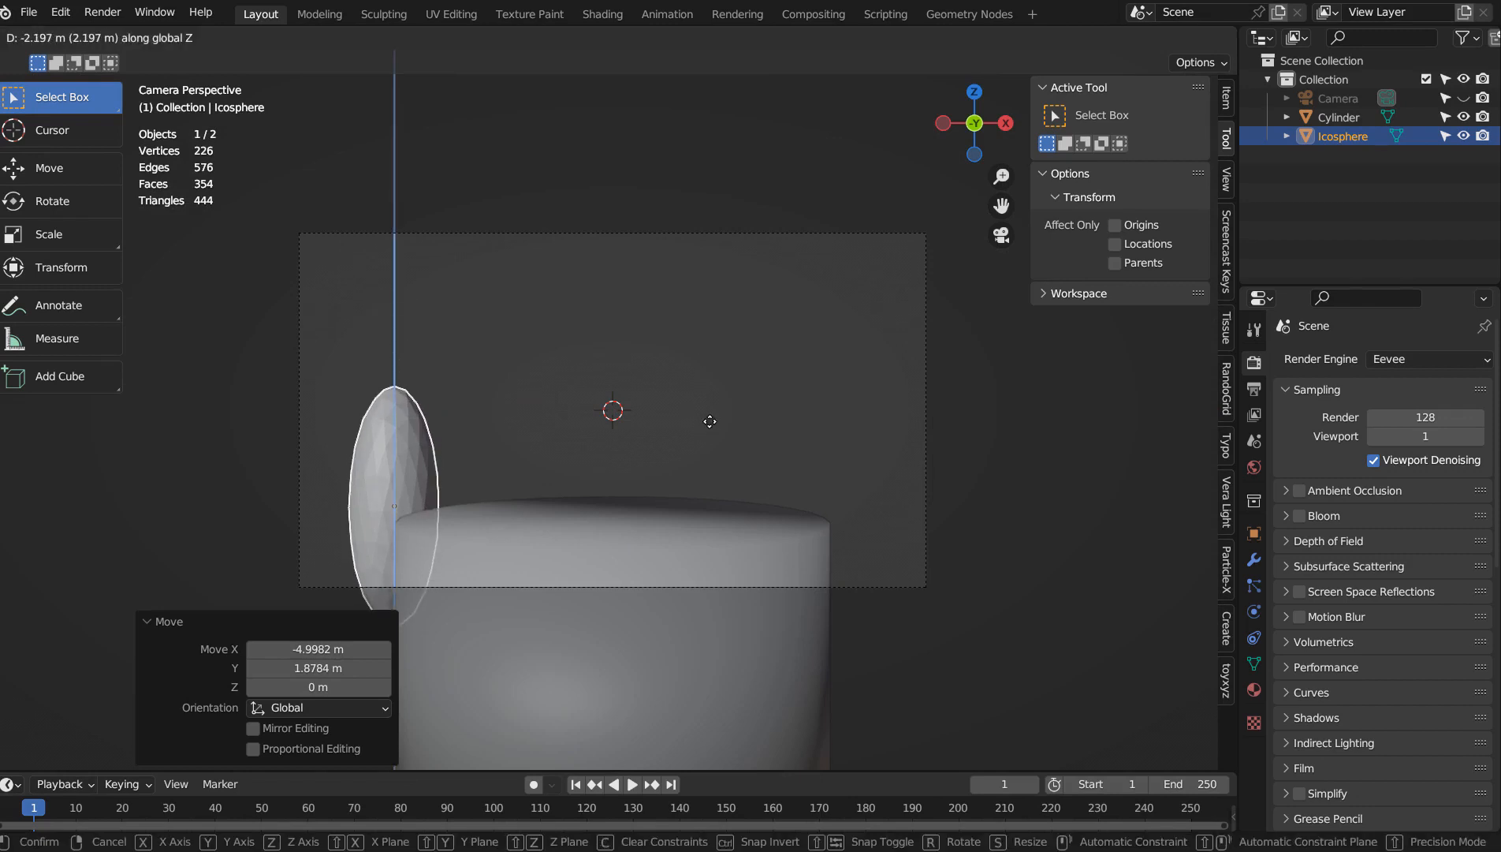
{"action": "key", "text": "Escape"}
Scale the icosphere about 1.65 times along Z and about 1.53 times along X
{"action": "key", "text": "s"}
{"action": "key", "text": "z"}
{"action": "left_click", "coordinate": [903, 403]}
{"action": "key", "text": "s"}
{"action": "key", "text": "x"}
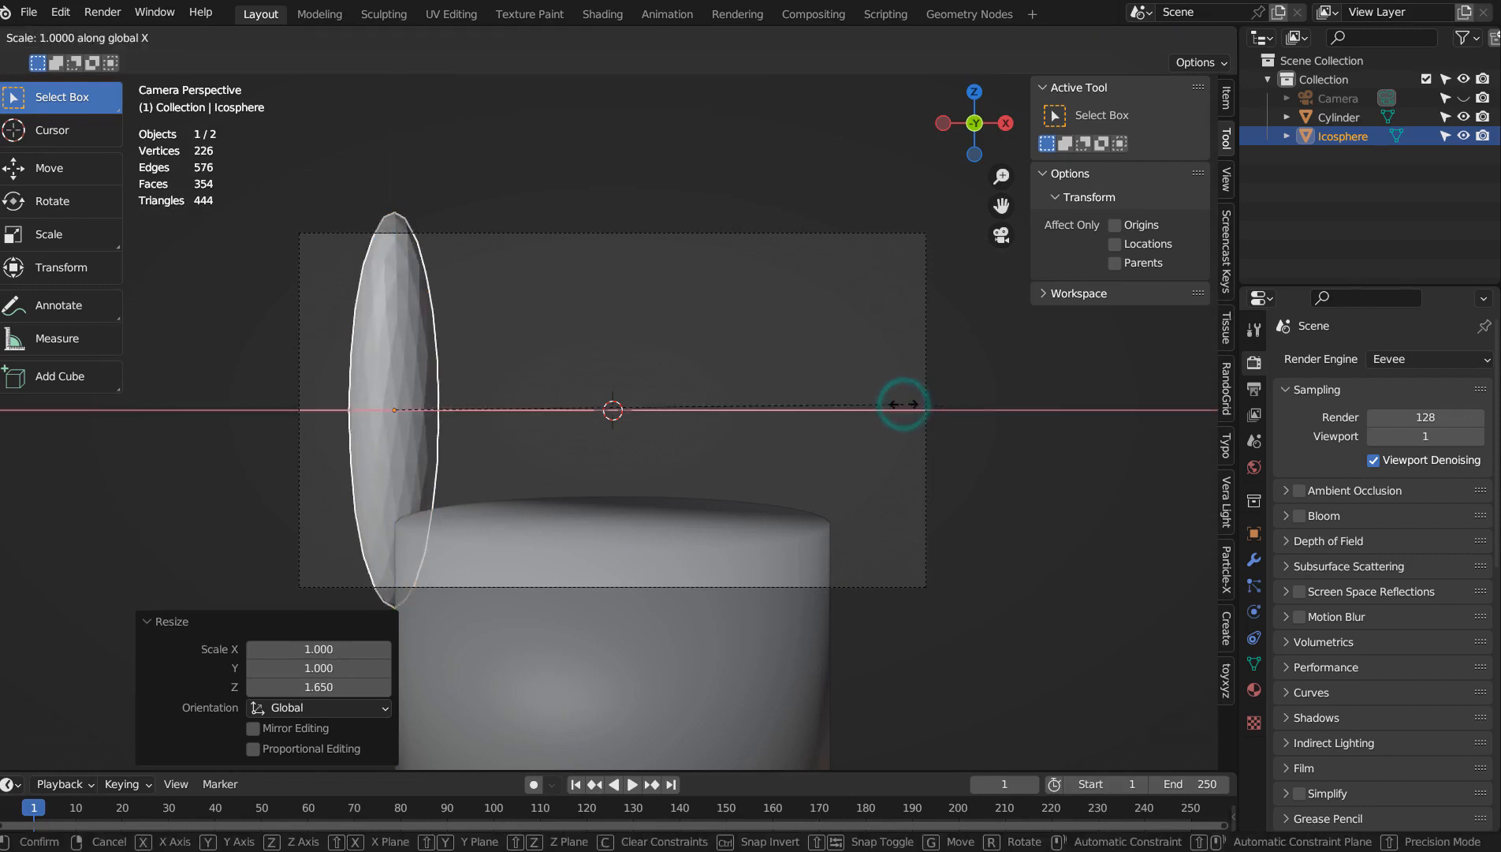
{"action": "left_click", "coordinate": [1170, 390]}
Lower the icosphere about 1.57 m along Z and shift it about -0.57 m in X and 0.18 m in Y
{"action": "key", "text": "g"}
{"action": "key", "text": "z"}
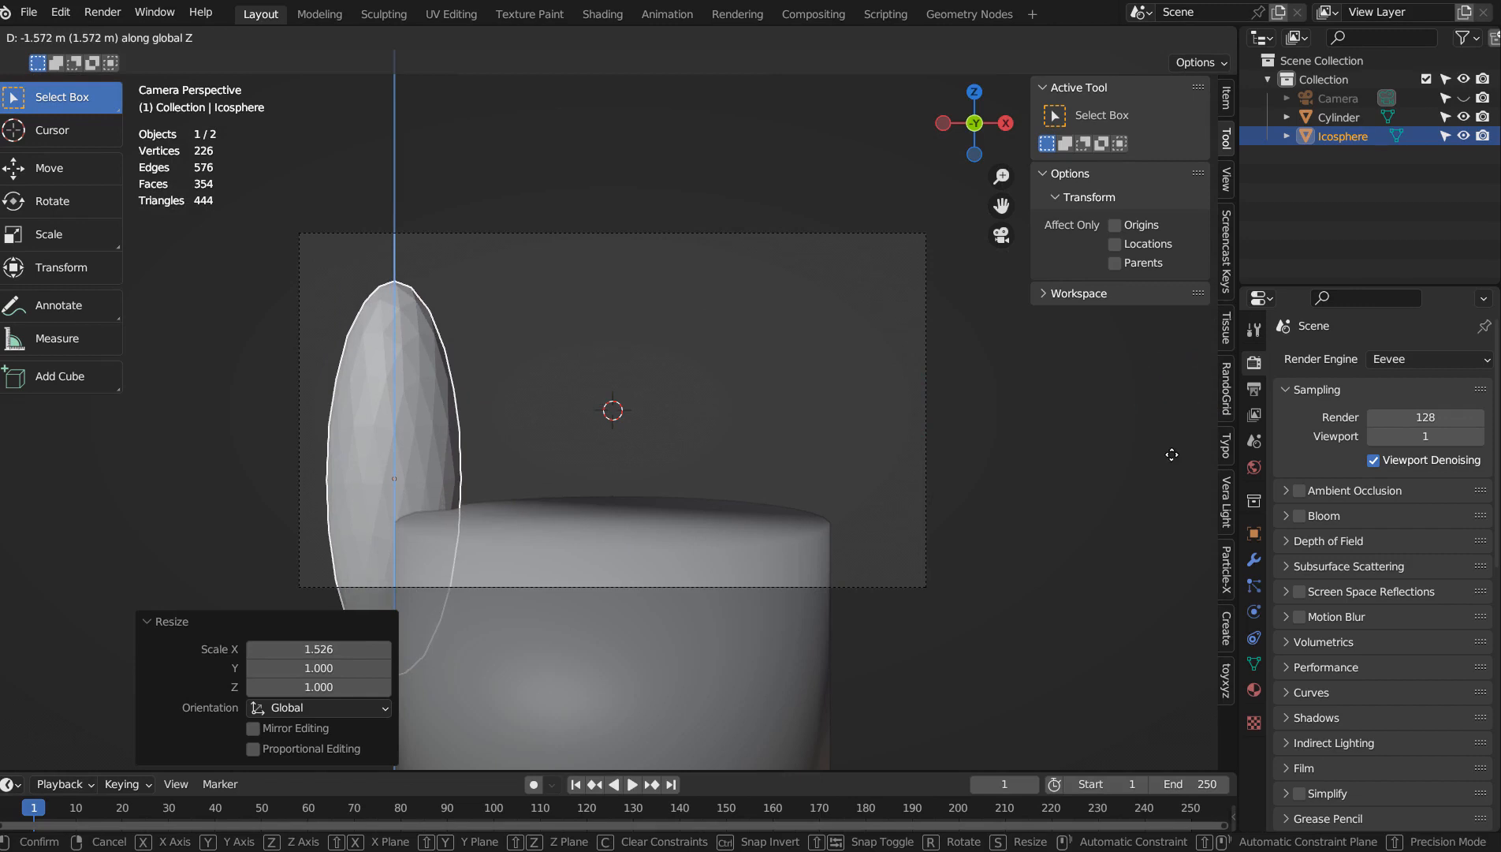
{"action": "left_click", "coordinate": [1172, 455]}
{"action": "key", "text": "KP_7"}
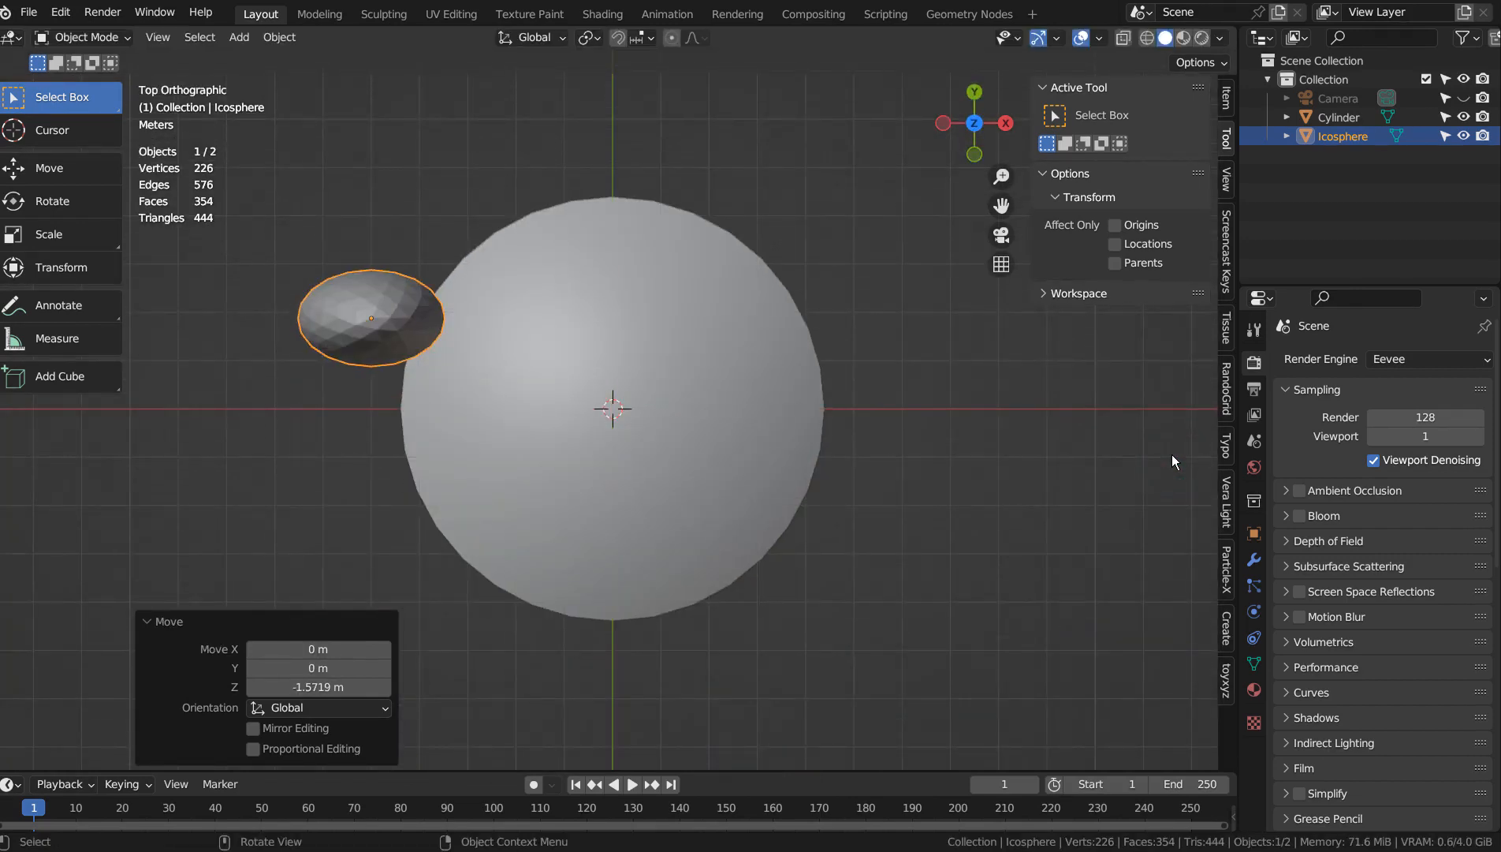
{"action": "key", "text": "g"}
{"action": "left_click", "coordinate": [1143, 443]}
Duplicate the icosphere four times, spacing the copies in an arc around the rear half of the cylinder
{"action": "key", "text": "shift+d"}
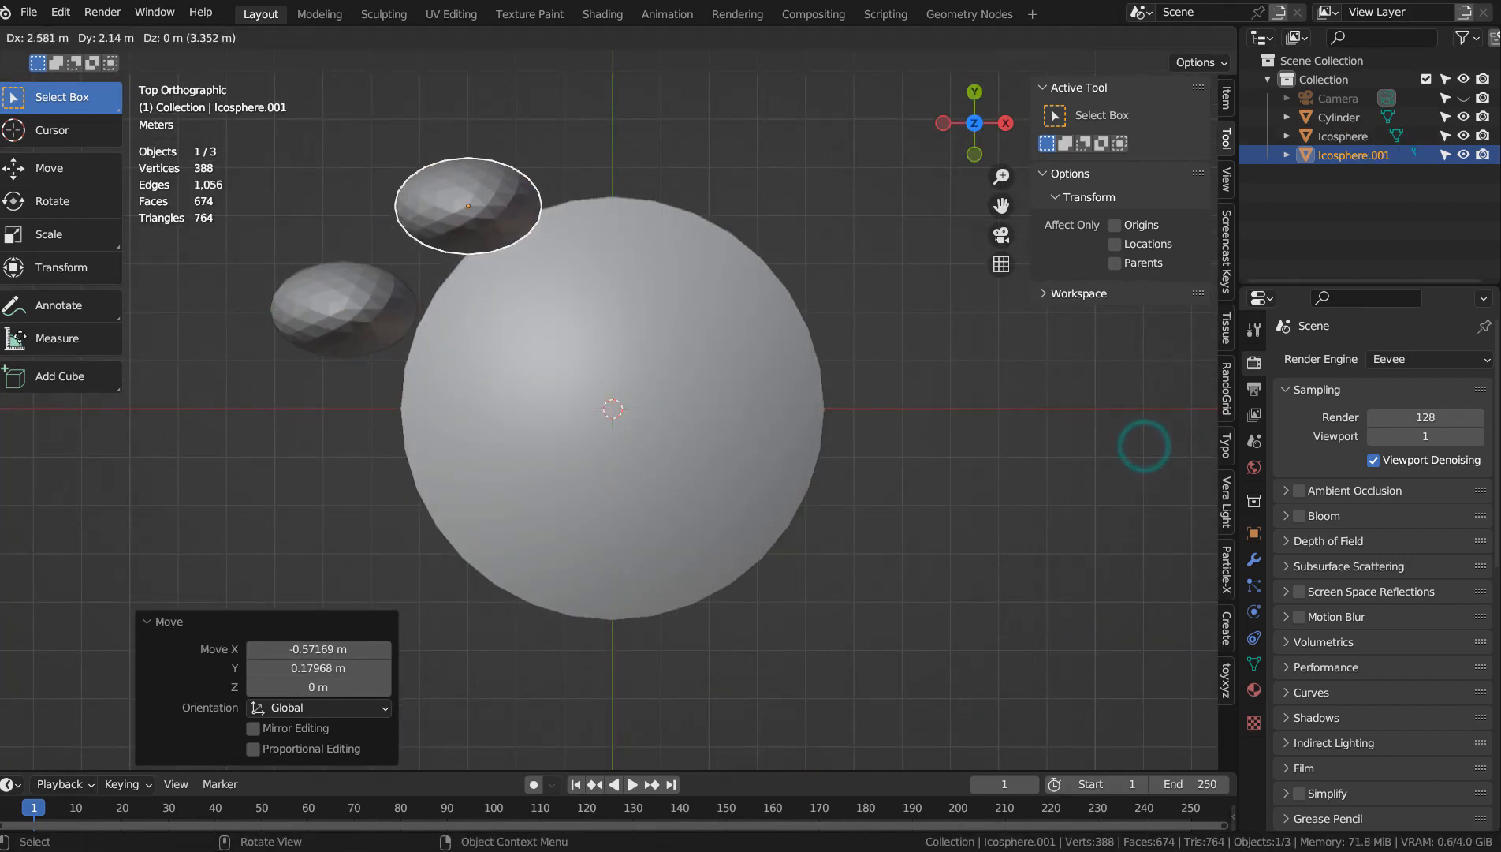
{"action": "left_click", "coordinate": [4, 327]}
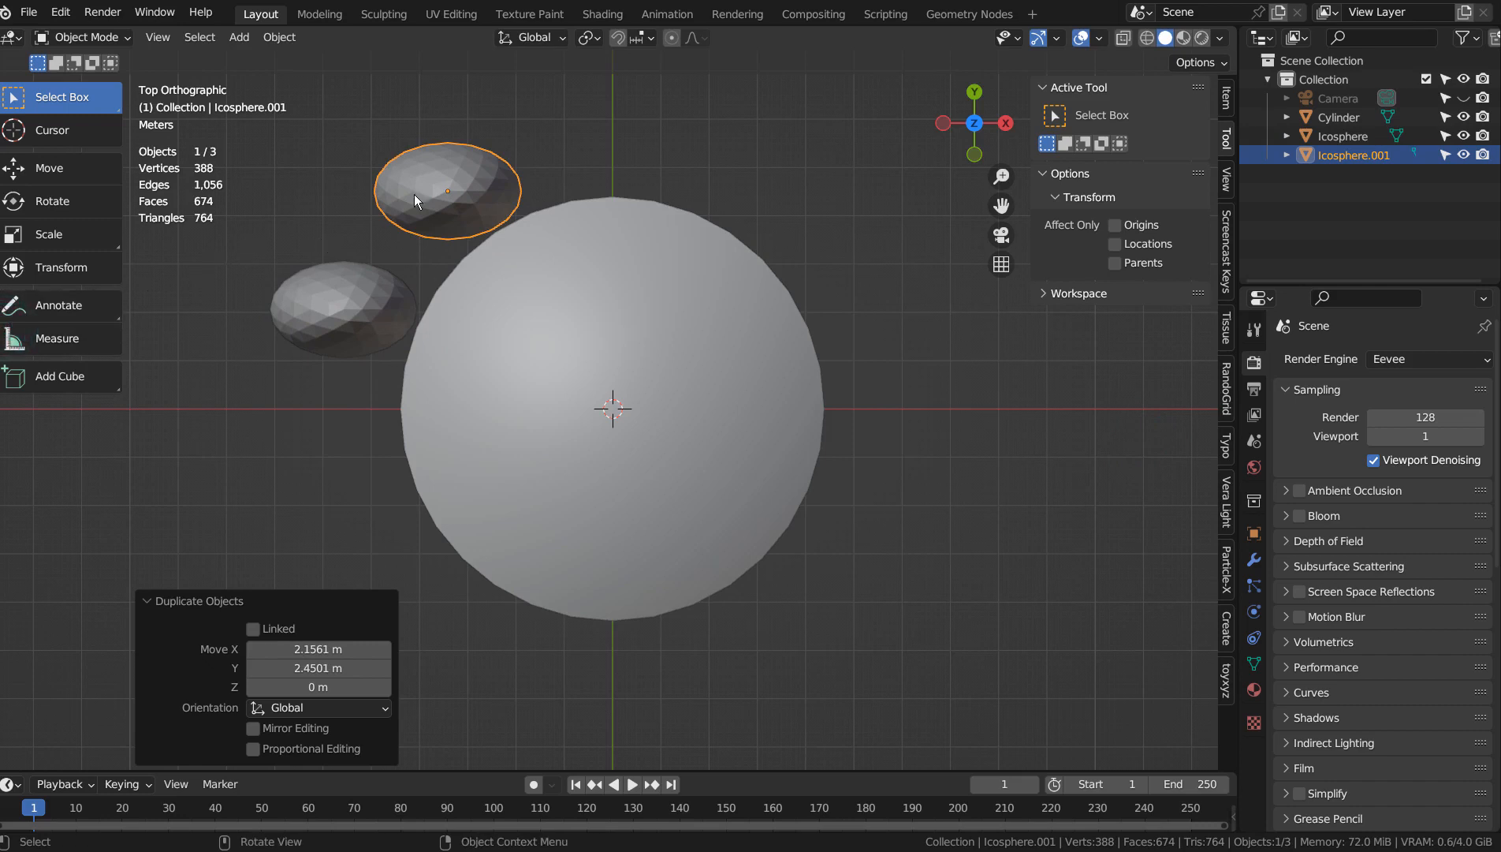
{"action": "key", "text": "shift+d"}
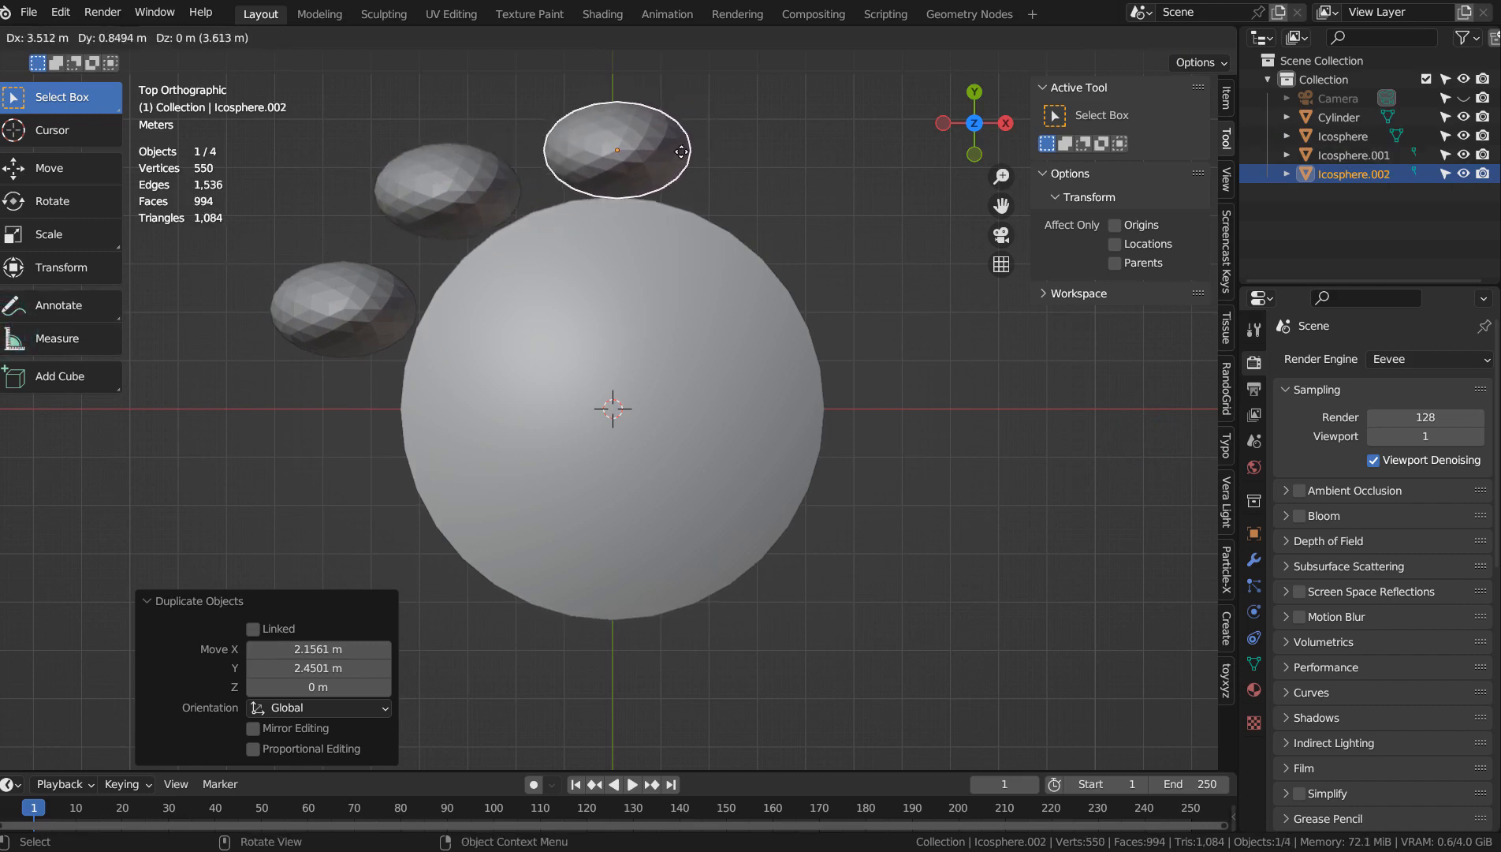
{"action": "left_click", "coordinate": [684, 153]}
{"action": "key", "text": "shift+d"}
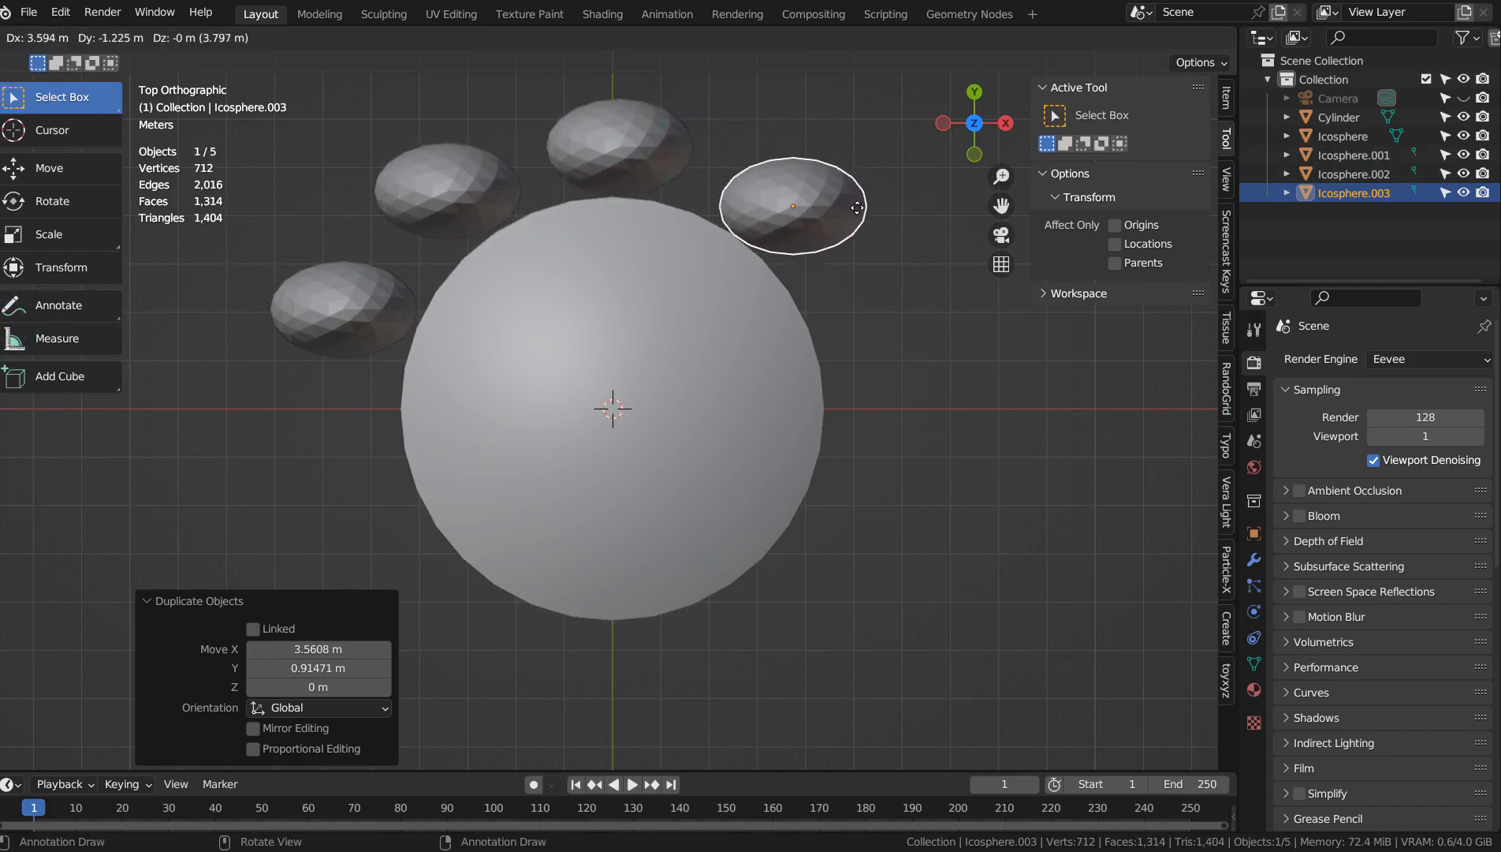
{"action": "left_click", "coordinate": [858, 209]}
{"action": "key", "text": "shift+d"}
{"action": "left_click", "coordinate": [942, 310]}
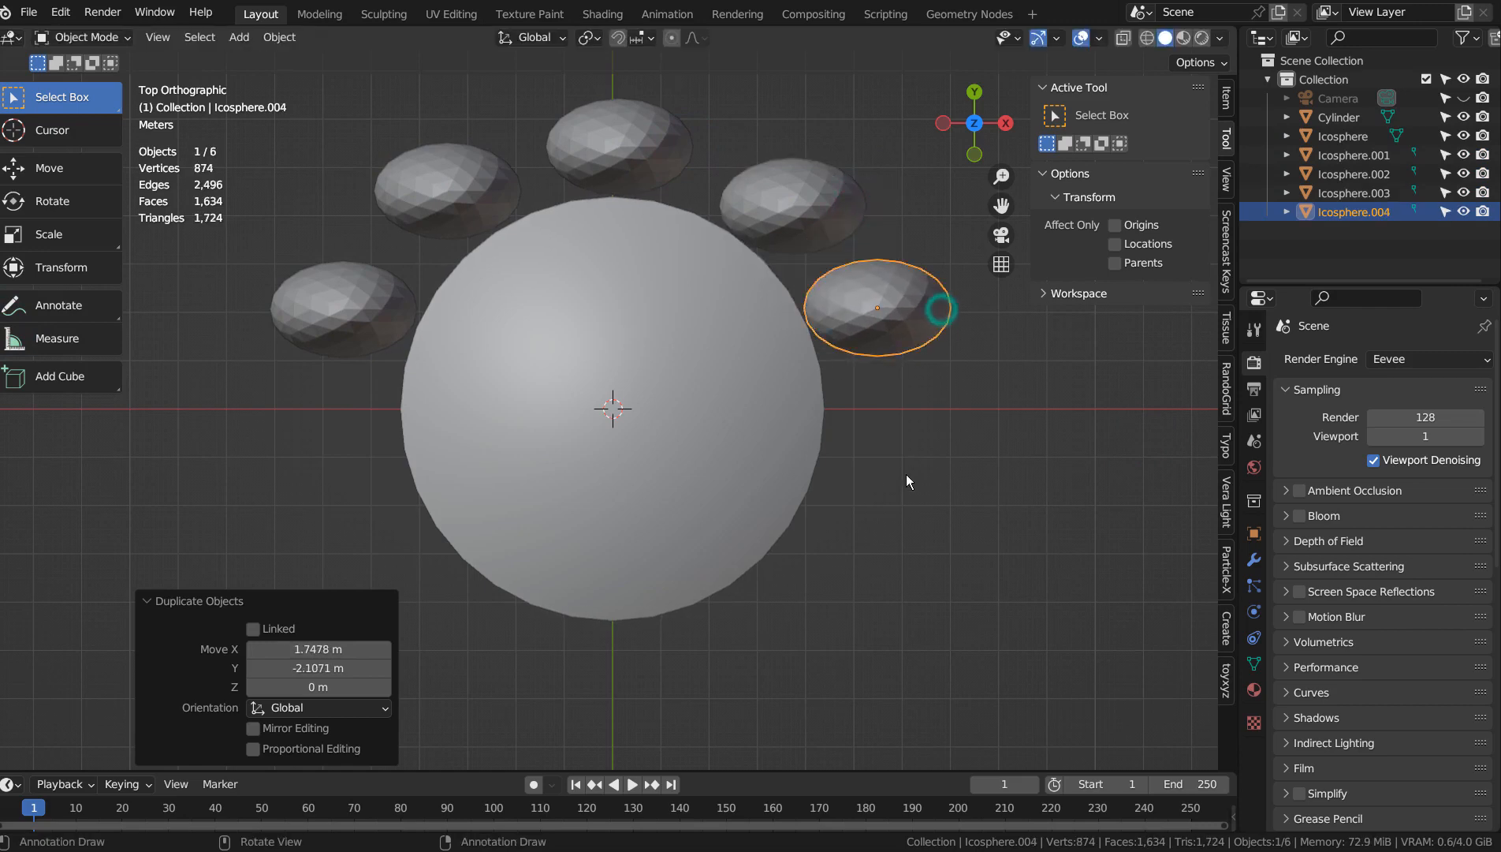
In the camera view, widen the rightmost icosphere along X and move it about 0.62 m in X and -0.46 m in Z
{"action": "left_click_drag", "start_coordinate": [908, 481], "coordinate": [908, 481]}
{"action": "key", "text": "KP_0"}
{"action": "left_click", "coordinate": [1029, 418]}
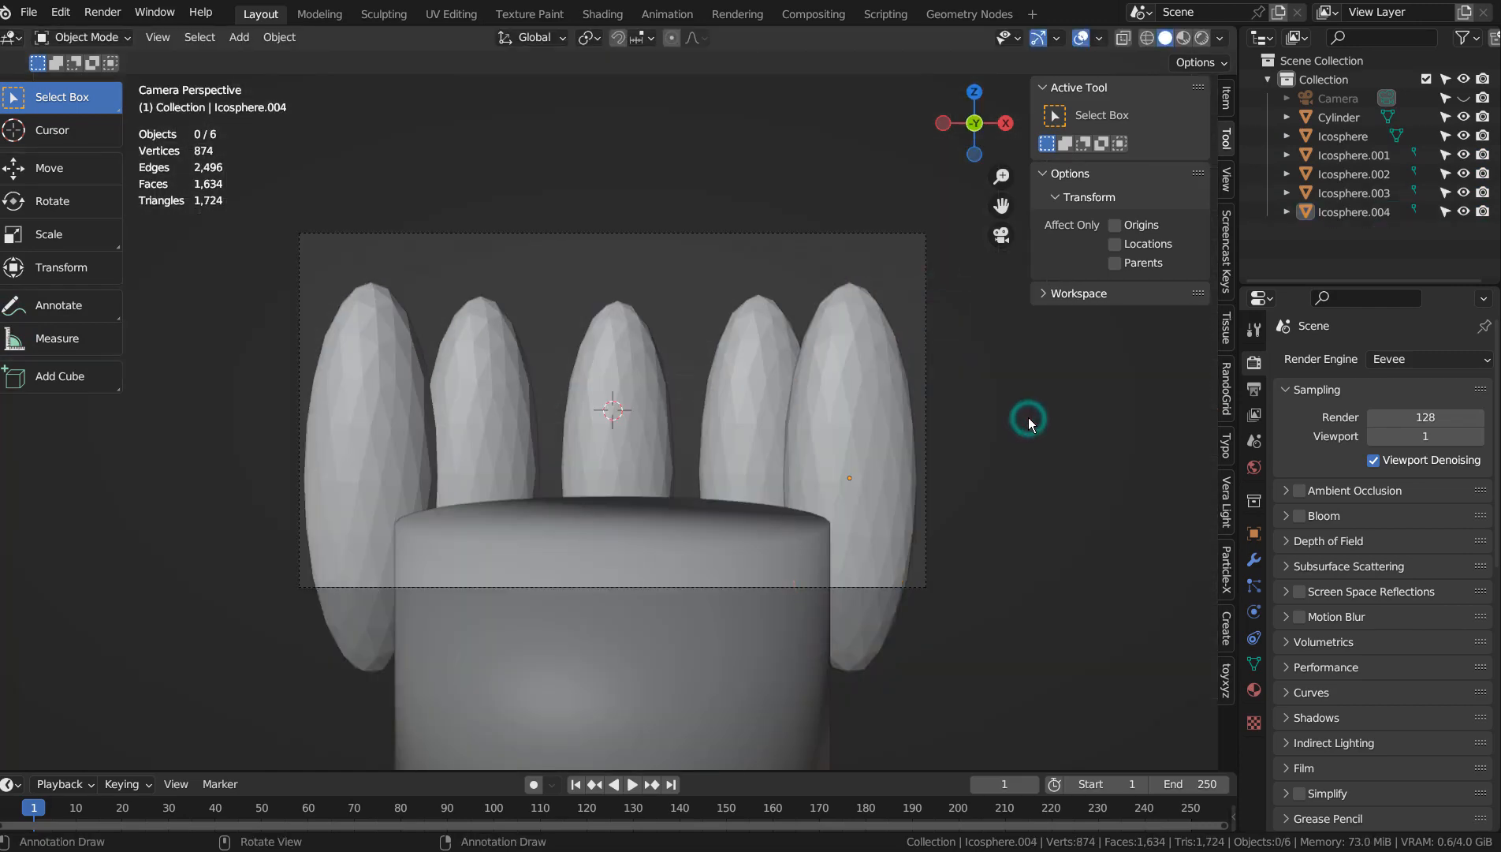
{"action": "left_click", "coordinate": [881, 448]}
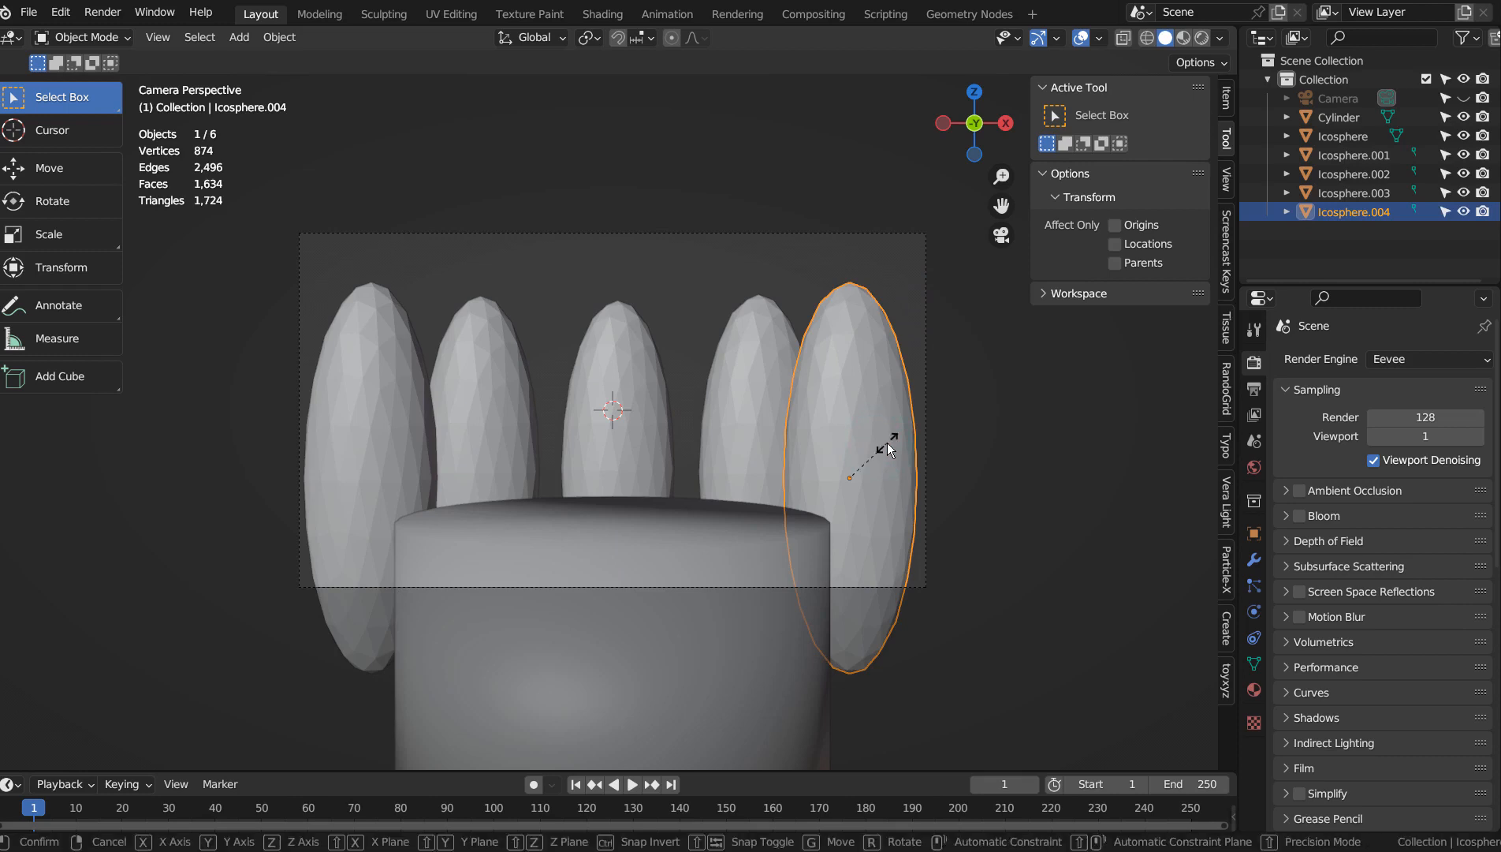
{"action": "key", "text": "s"}
{"action": "key", "text": "x"}
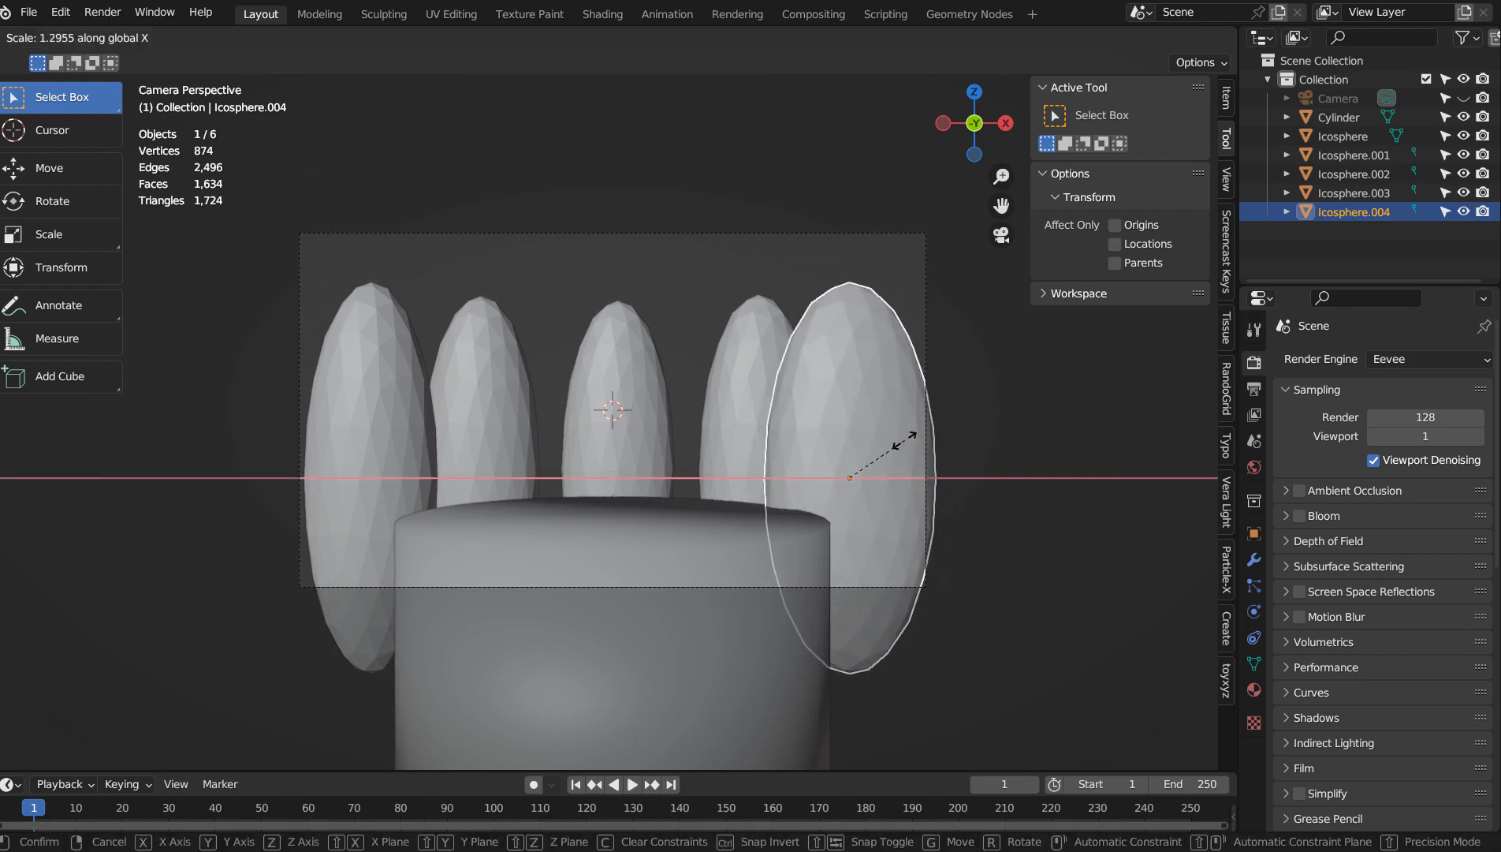
{"action": "left_click", "coordinate": [898, 435]}
{"action": "key", "text": "g"}
{"action": "left_click", "coordinate": [931, 460]}
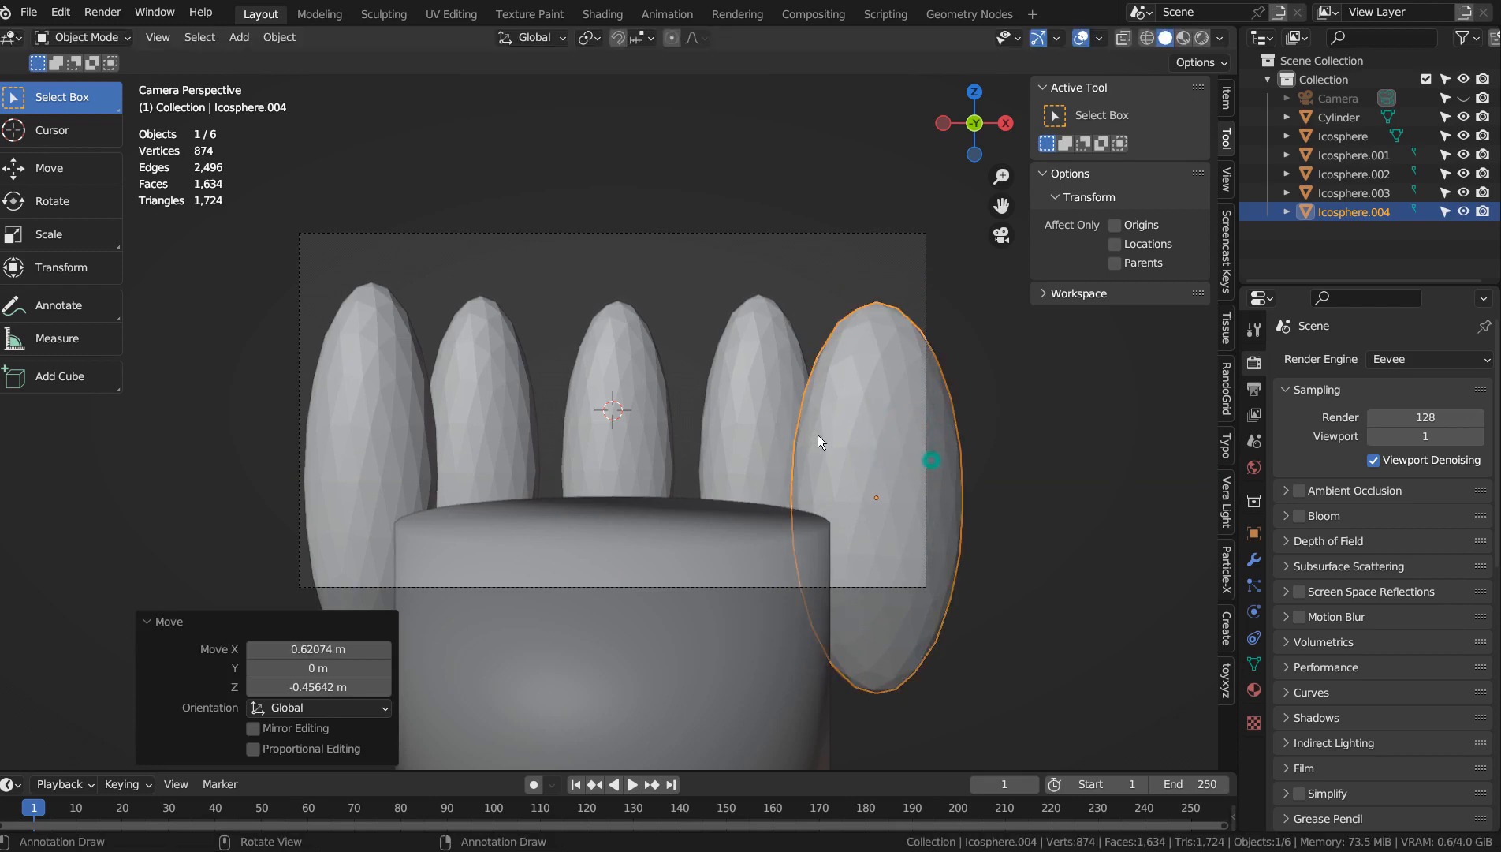
Widen the leftmost icosphere about 1.15 times along X and move it about -0.33 m in X and -0.84 m in Z
{"action": "left_click", "coordinate": [374, 418]}
{"action": "key", "text": "s"}
{"action": "key", "text": "x"}
{"action": "left_click", "coordinate": [404, 417]}
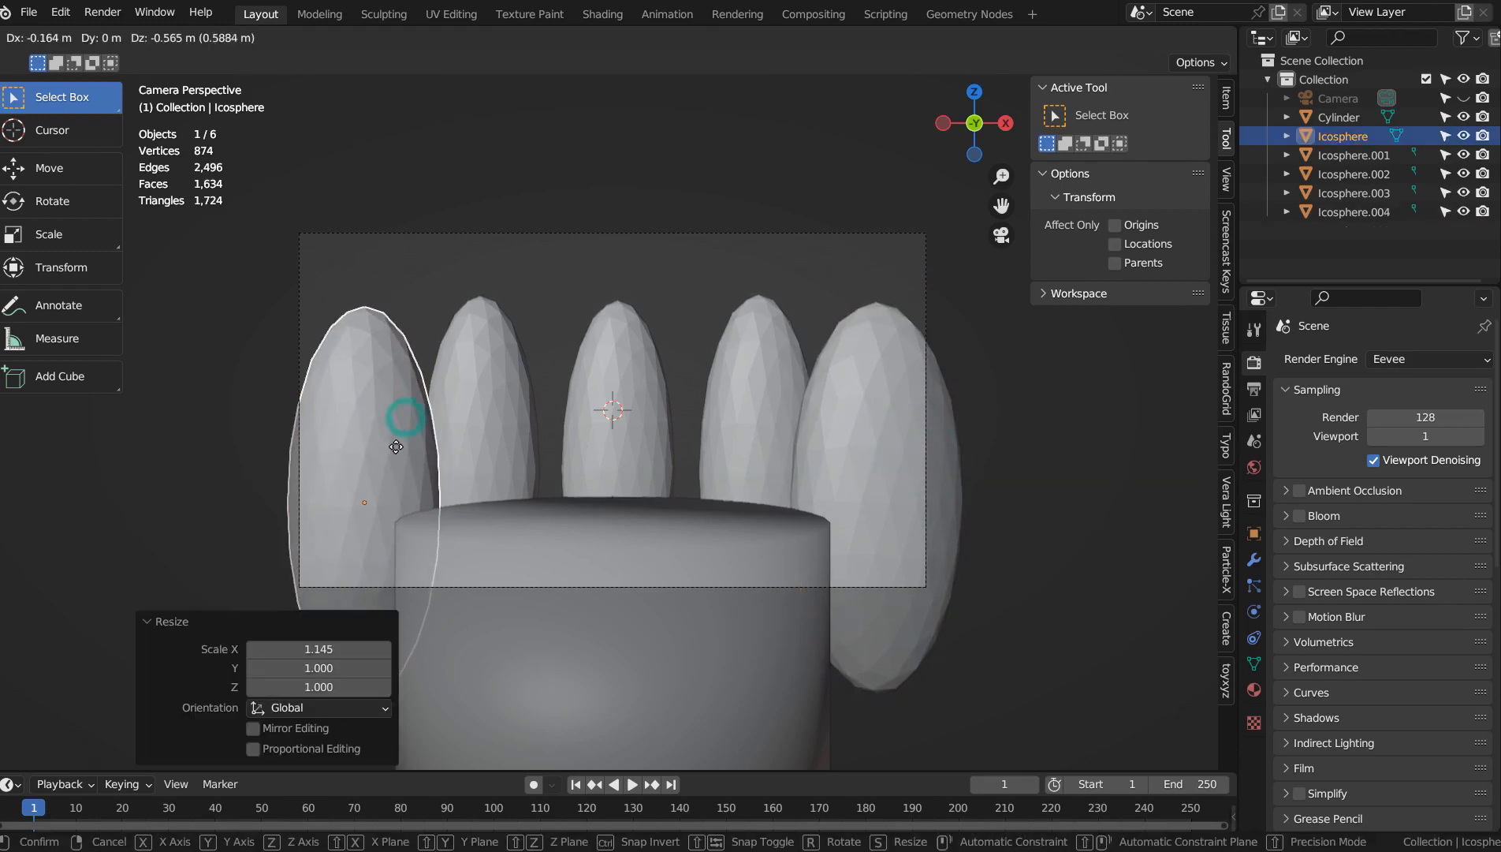
{"action": "key", "text": "g"}
{"action": "left_click", "coordinate": [391, 453]}
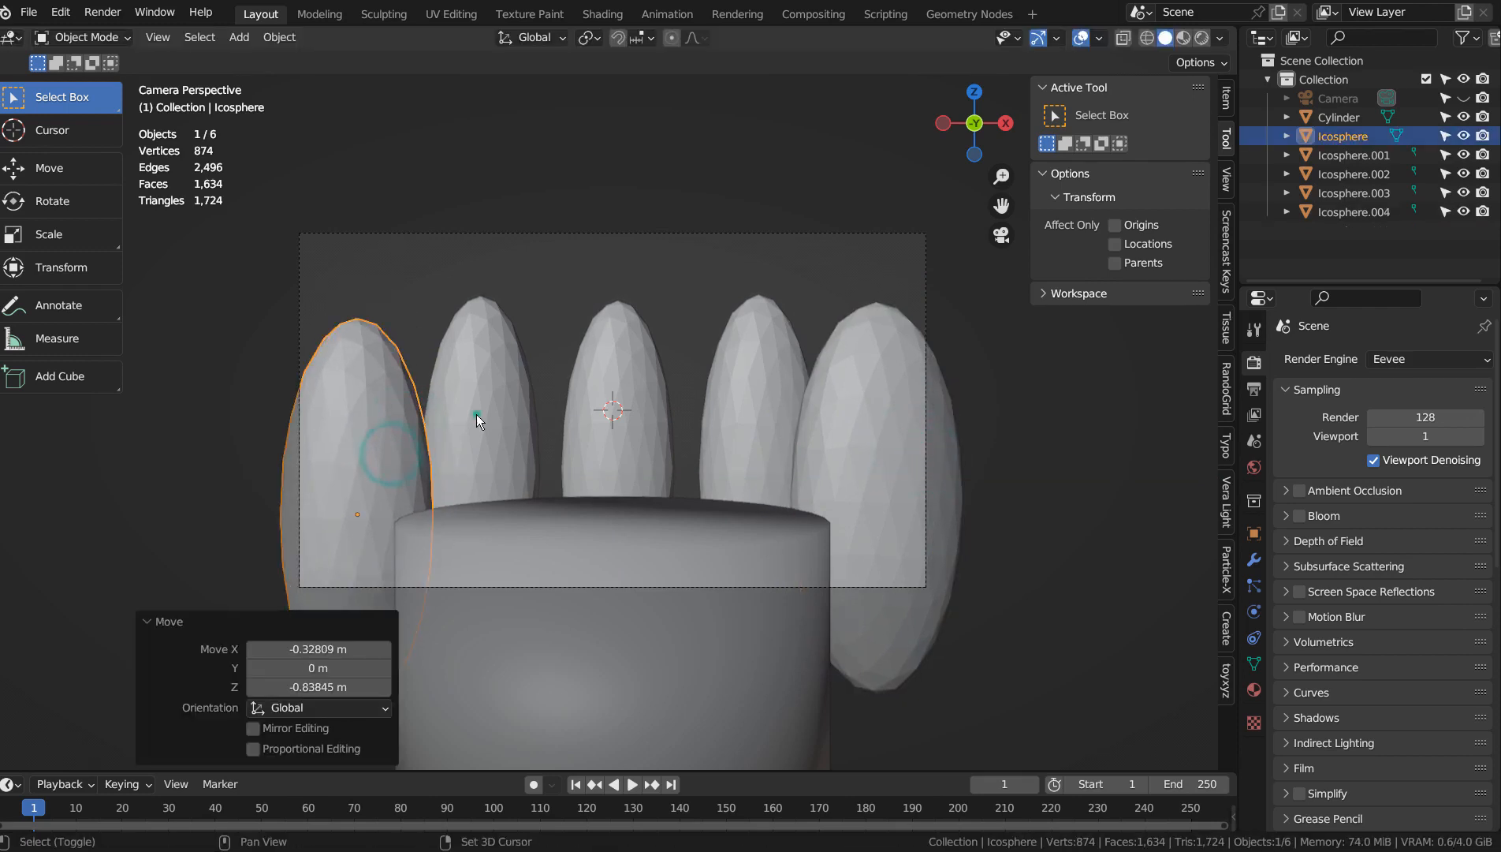
Apply smooth shading to all five icospheres together and deselect them
{"action": "left_click", "coordinate": [472, 415], "text": "shift"}
{"action": "left_click", "coordinate": [582, 396], "text": "shift"}
{"action": "left_click", "coordinate": [717, 378], "text": "shift"}
{"action": "left_click", "coordinate": [852, 409], "text": "shift"}
{"action": "right_click", "coordinate": [852, 409]}
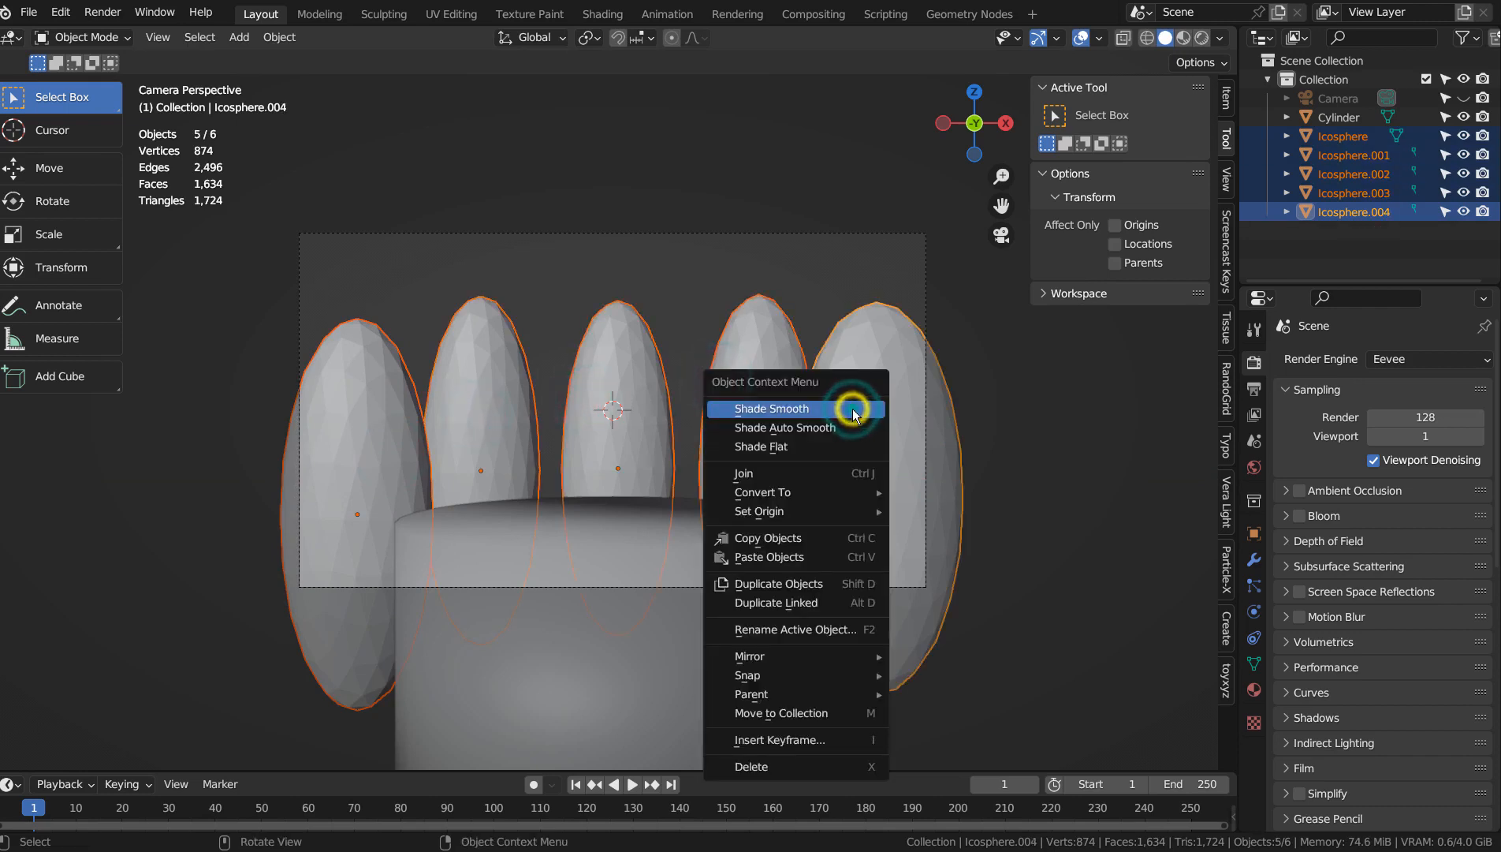
{"action": "left_click", "coordinate": [853, 409]}
{"action": "left_click", "coordinate": [942, 326]}
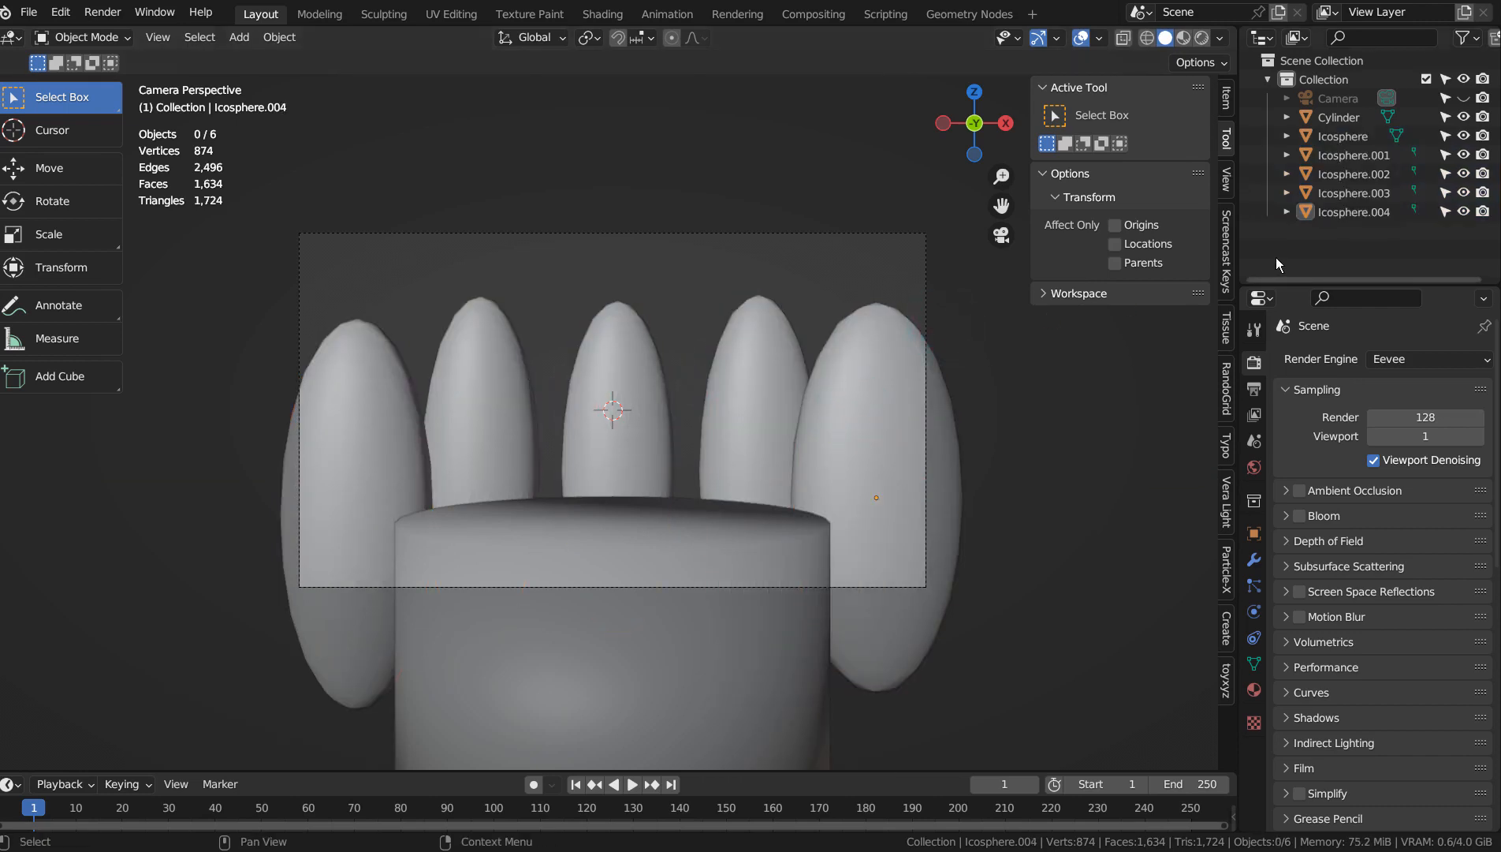
Switch the render engine to Workbench with rendered viewport shading and render the scene image
{"action": "left_click", "coordinate": [1420, 359]}
{"action": "left_click", "coordinate": [1403, 400]}
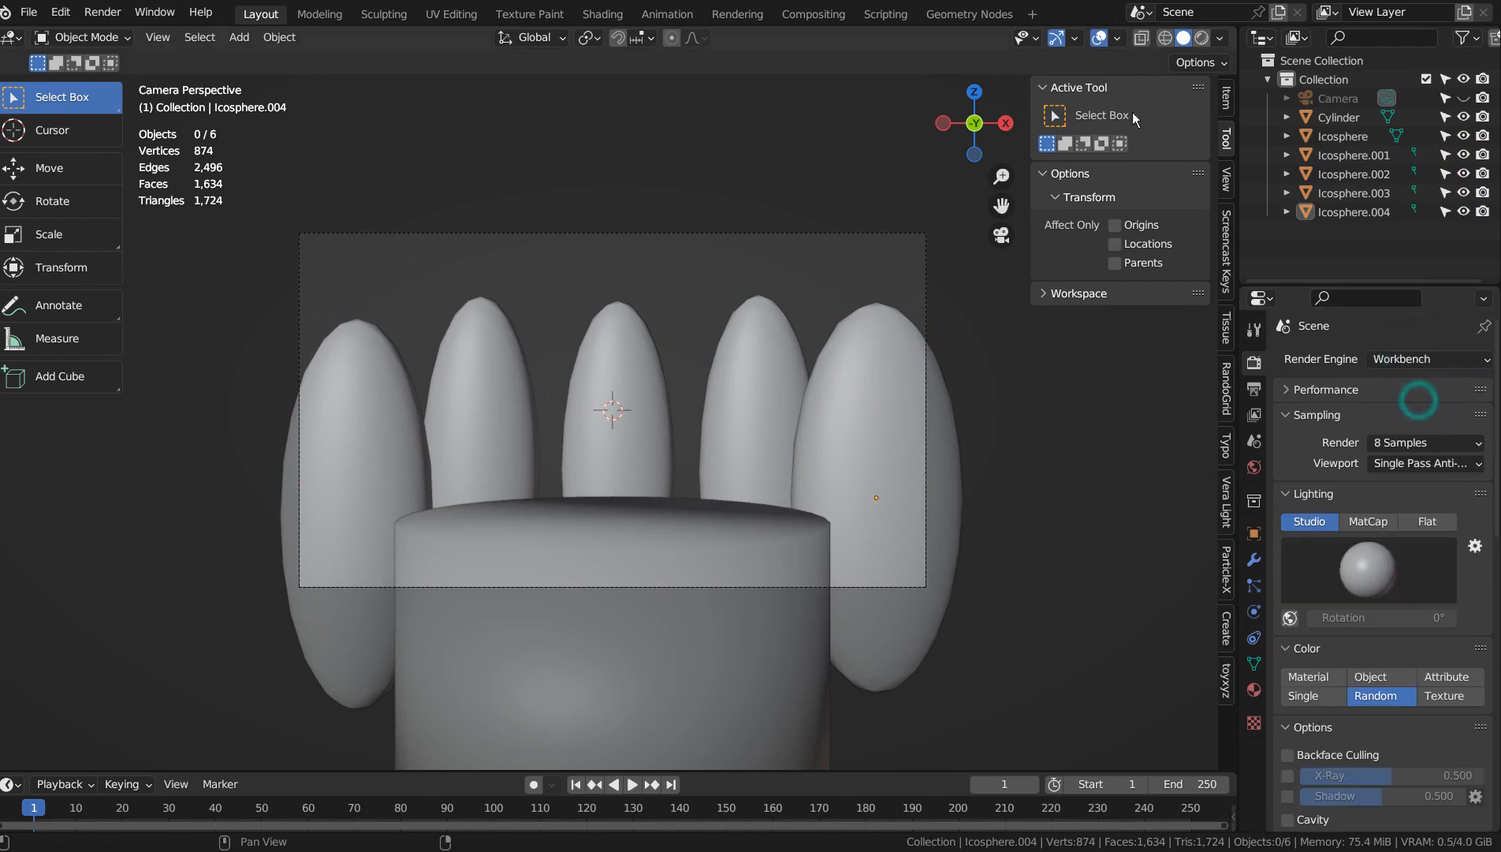
{"action": "left_click", "coordinate": [1201, 37]}
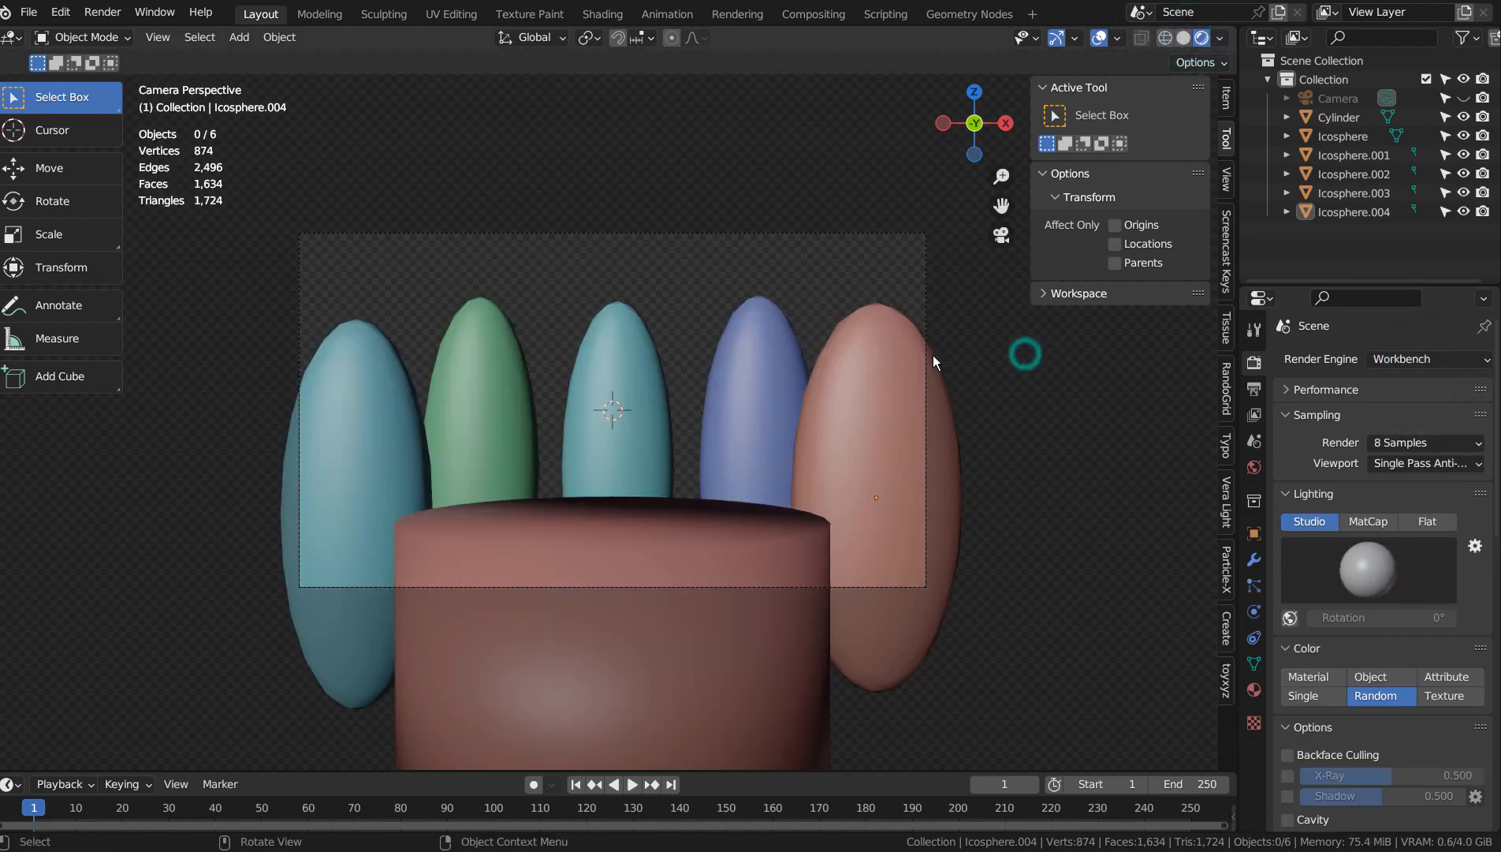
{"action": "key", "text": "F12"}
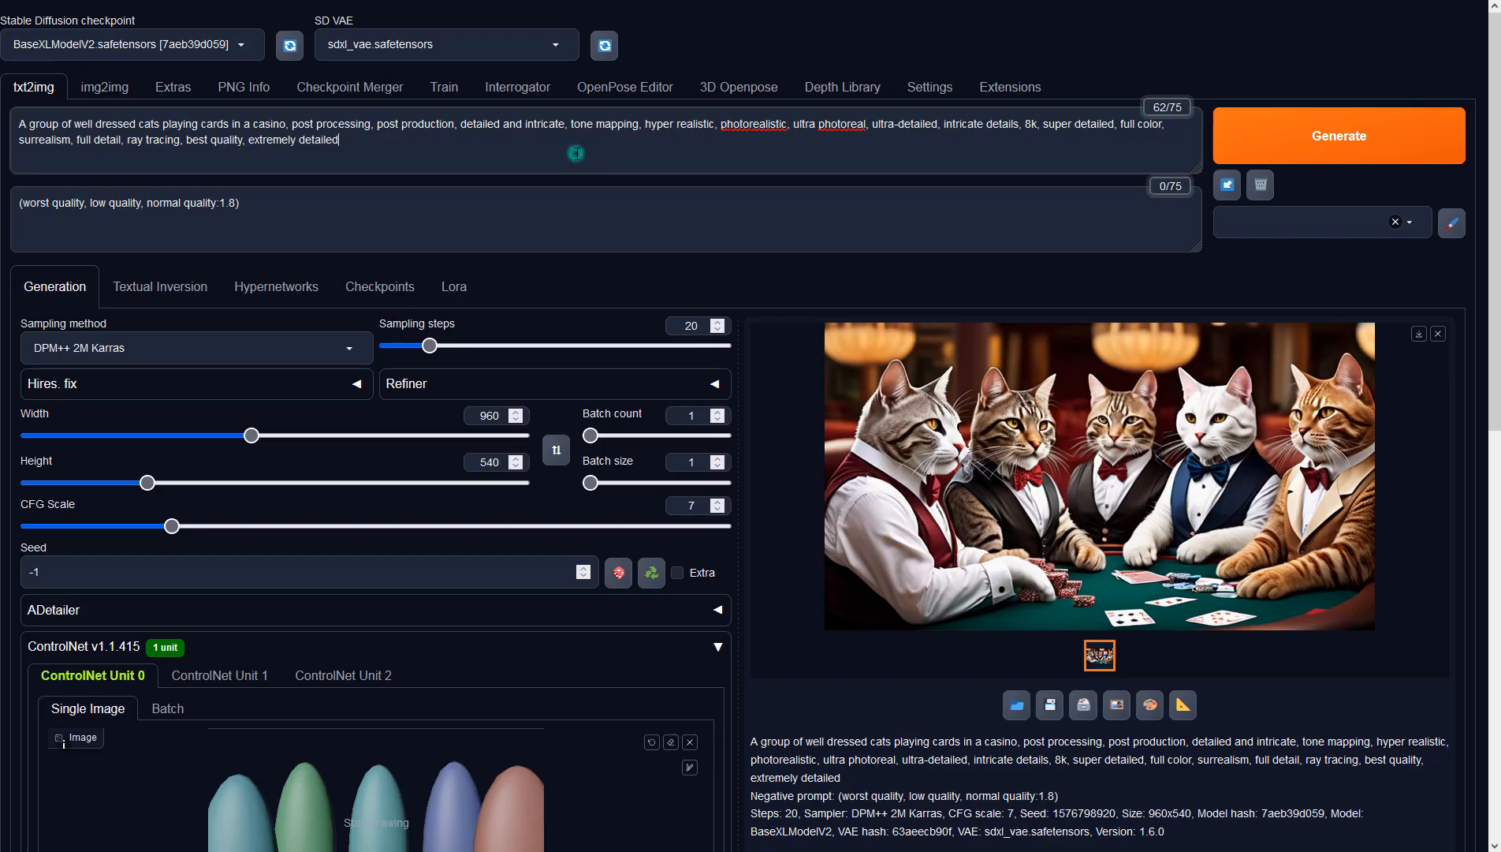
{"action": "left_click", "coordinate": [551, 205]}
{"action": "left_click", "coordinate": [490, 416]}
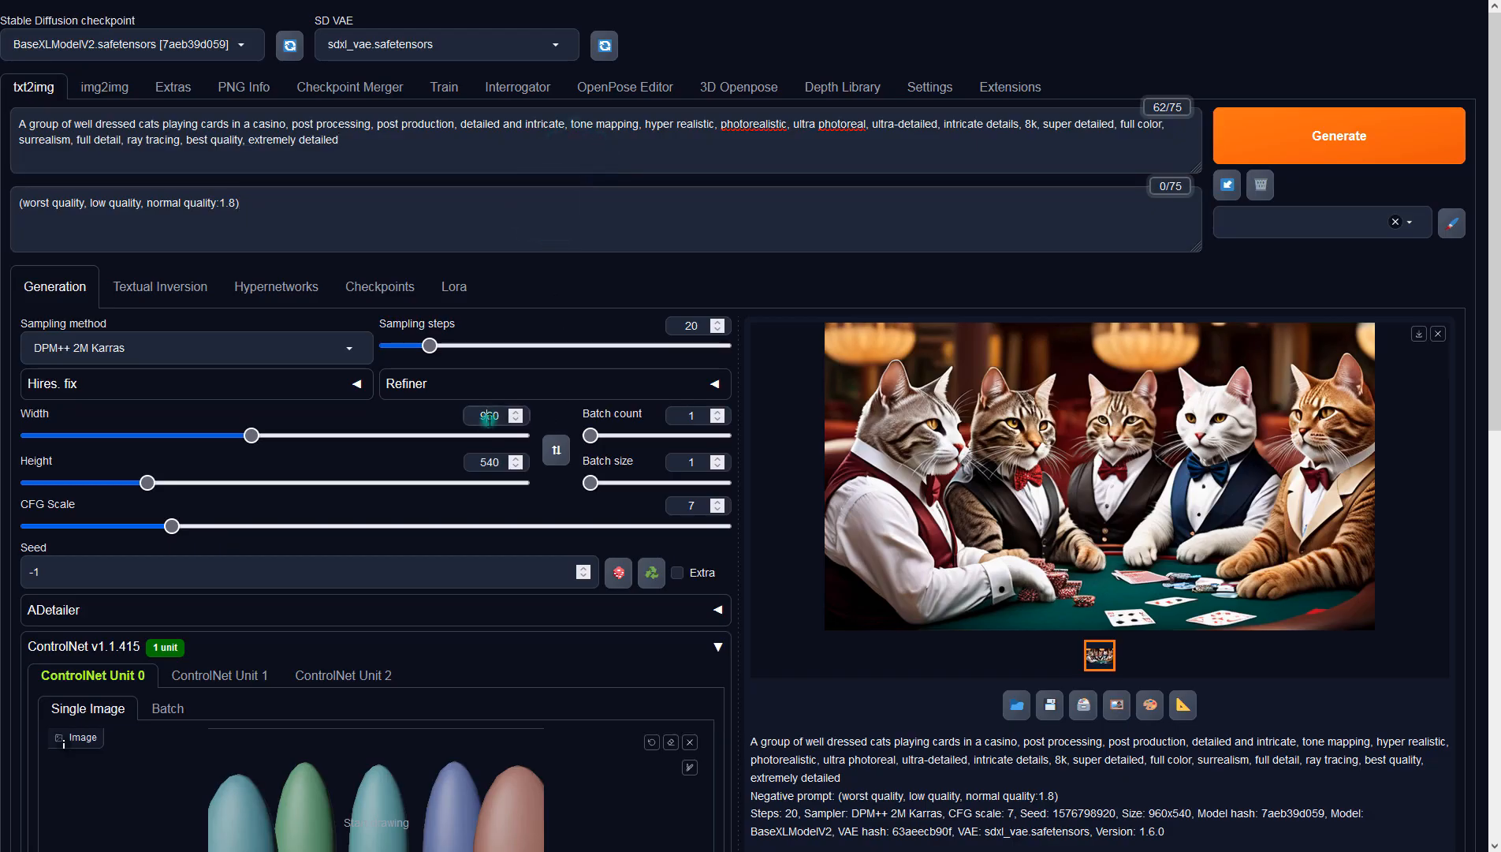
{"action": "left_click", "coordinate": [798, 757]}
In the Stable Diffusion web UI, set the control type of ControlNet Unit 0 to Depth
{"action": "scroll", "coordinate": [799, 757], "scroll_direction": "down", "scroll_amount": 5}
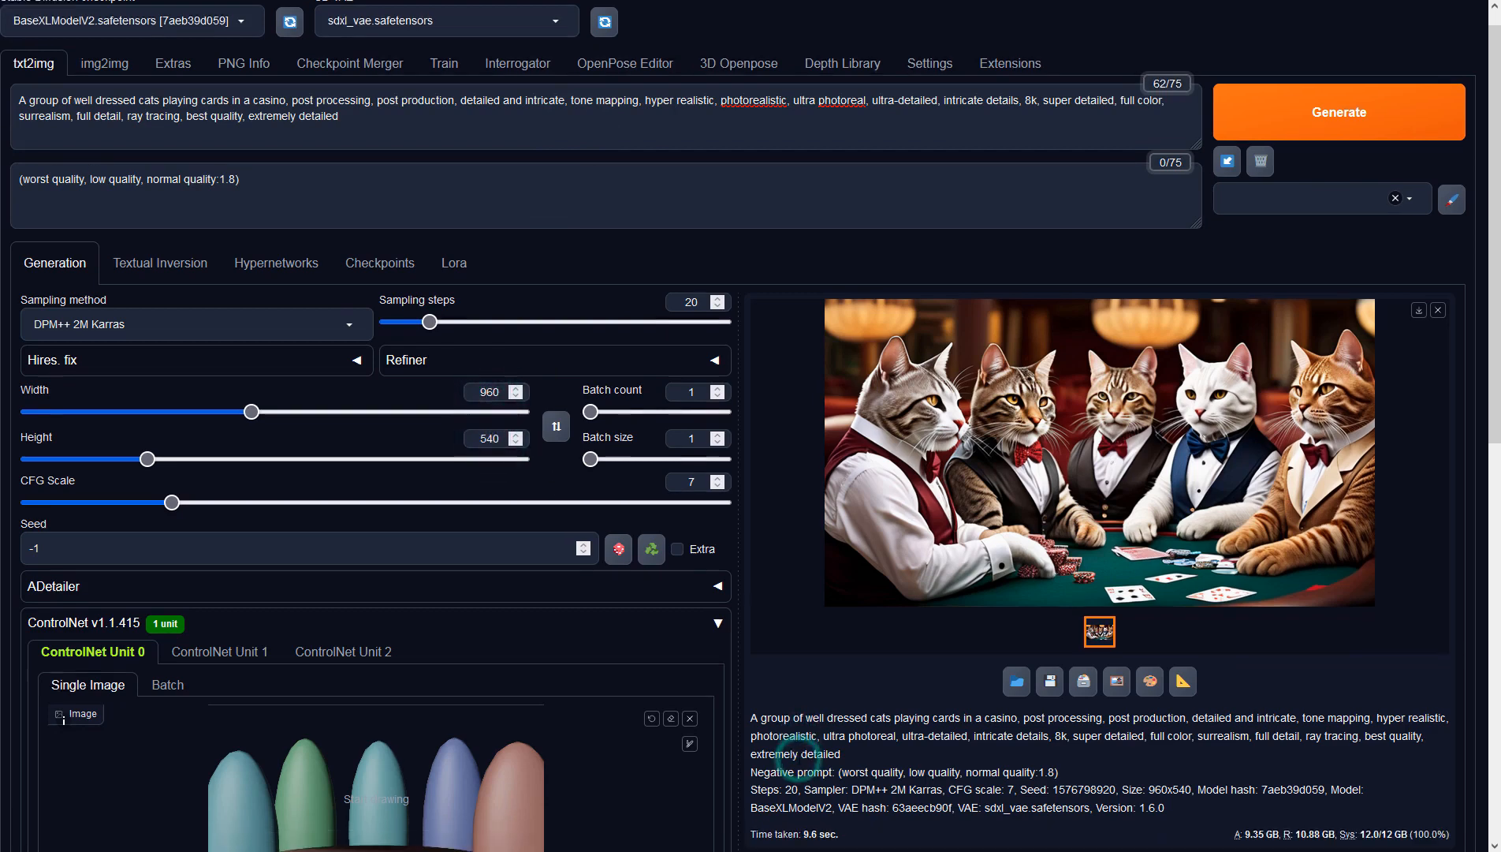
{"action": "left_click", "coordinate": [201, 626]}
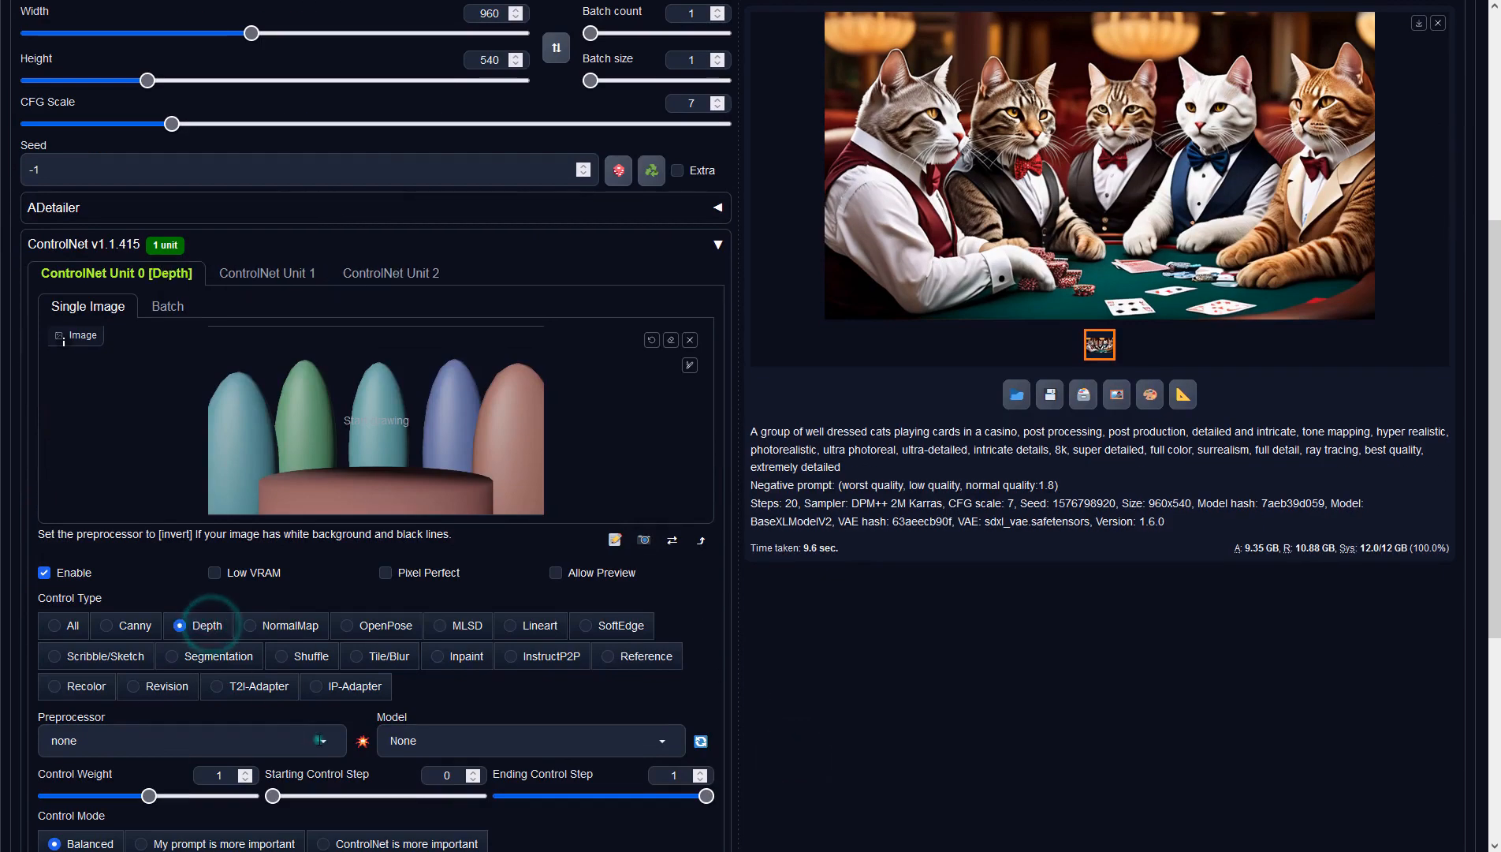
Set ControlNet Unit 0's preprocessor to none and its model to sai_xl_depth_256lora, and generate the image
{"action": "left_click", "coordinate": [318, 740]}
{"action": "left_click", "coordinate": [99, 649]}
{"action": "left_click", "coordinate": [467, 740]}
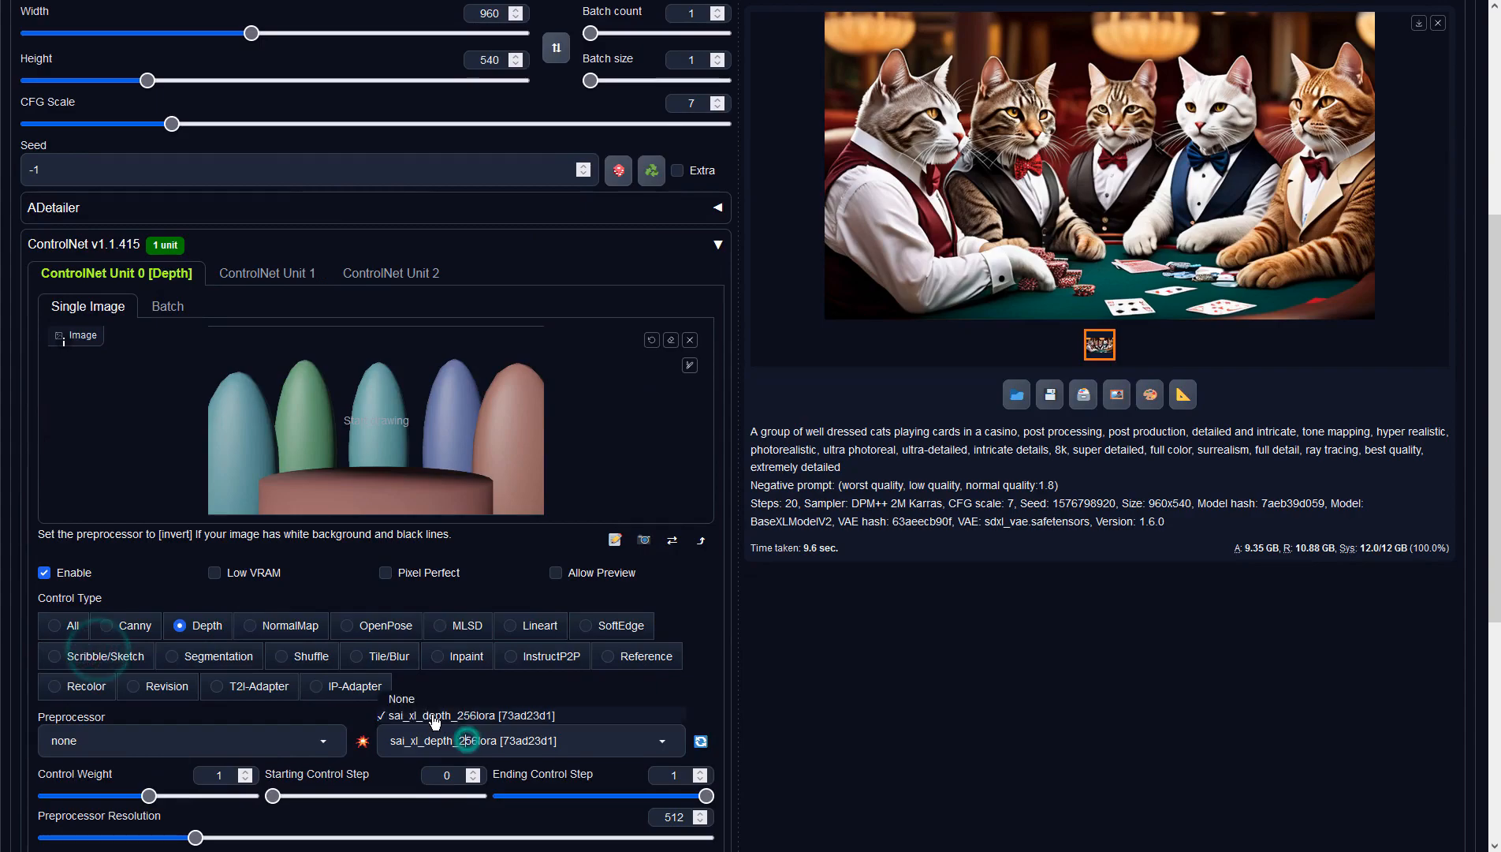
{"action": "left_click", "coordinate": [429, 714]}
{"action": "scroll", "coordinate": [480, 712], "scroll_direction": "up", "scroll_amount": 5}
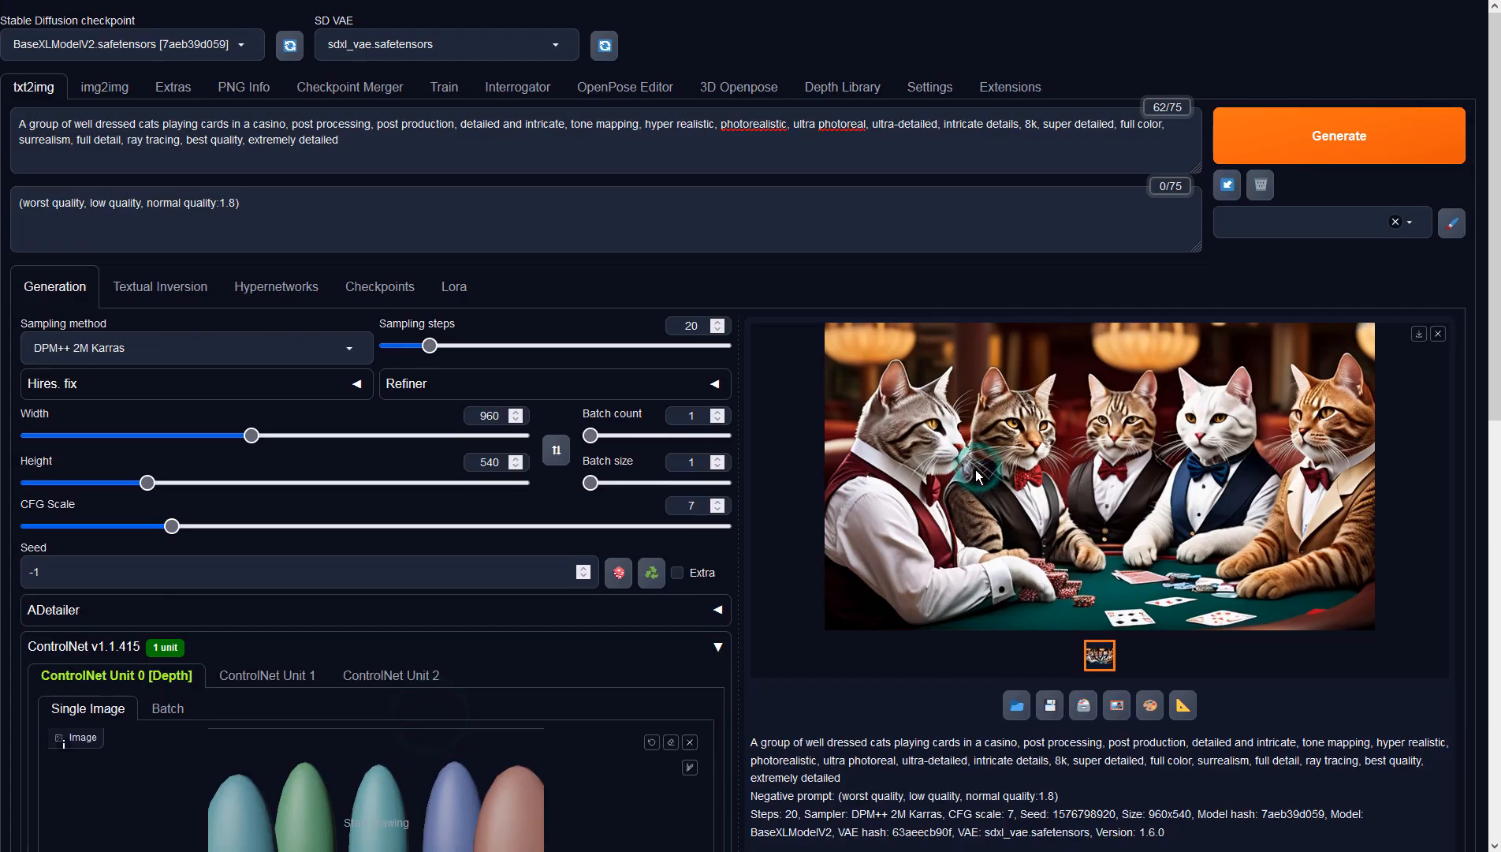
{"action": "left_click", "coordinate": [1253, 150]}
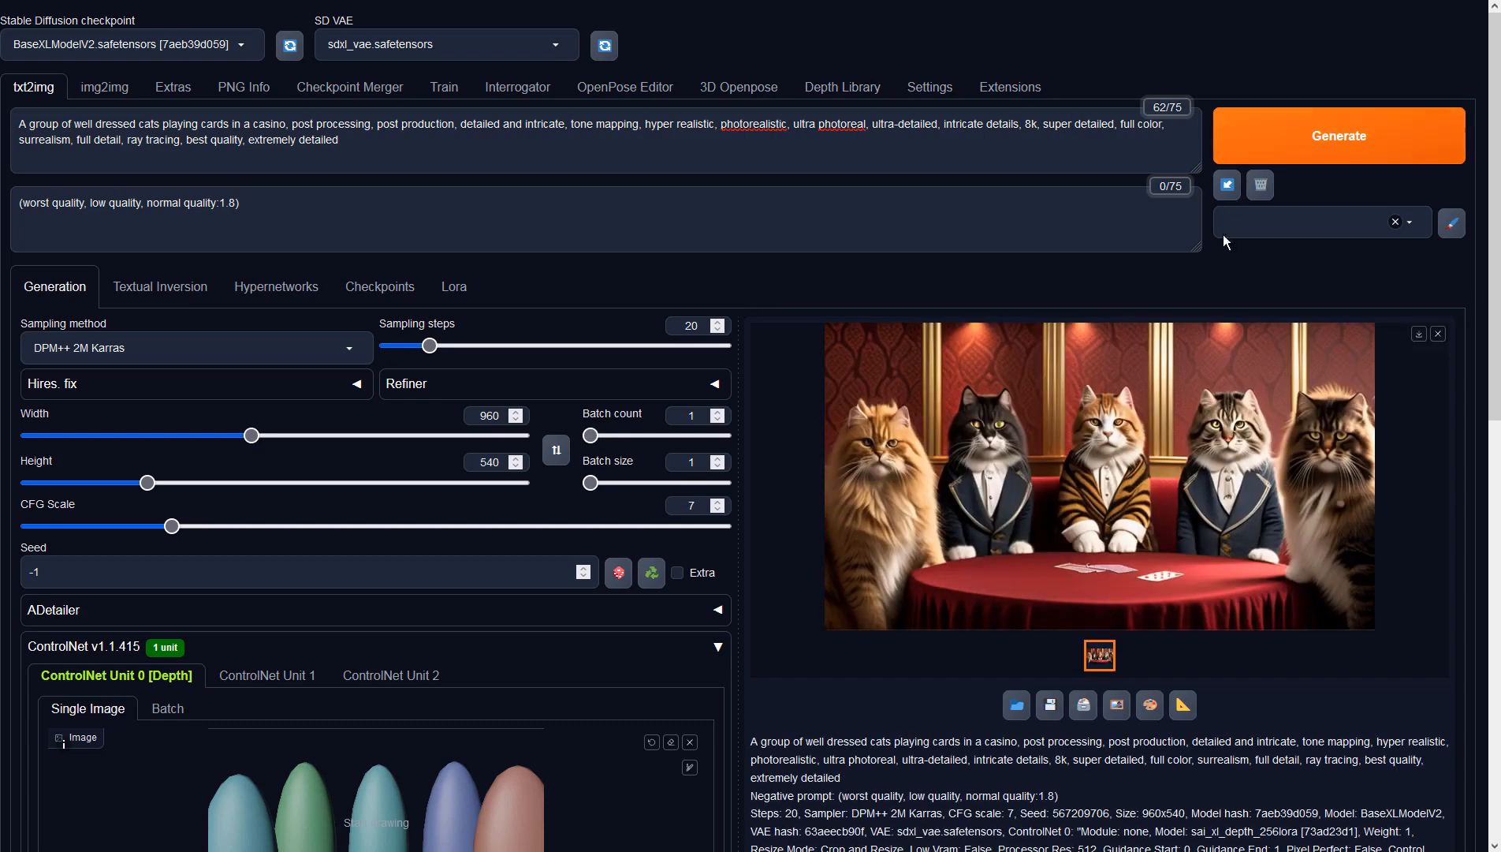
Inspect the depth-guided image enlarged and send it to img2img
{"action": "left_click", "coordinate": [1158, 431]}
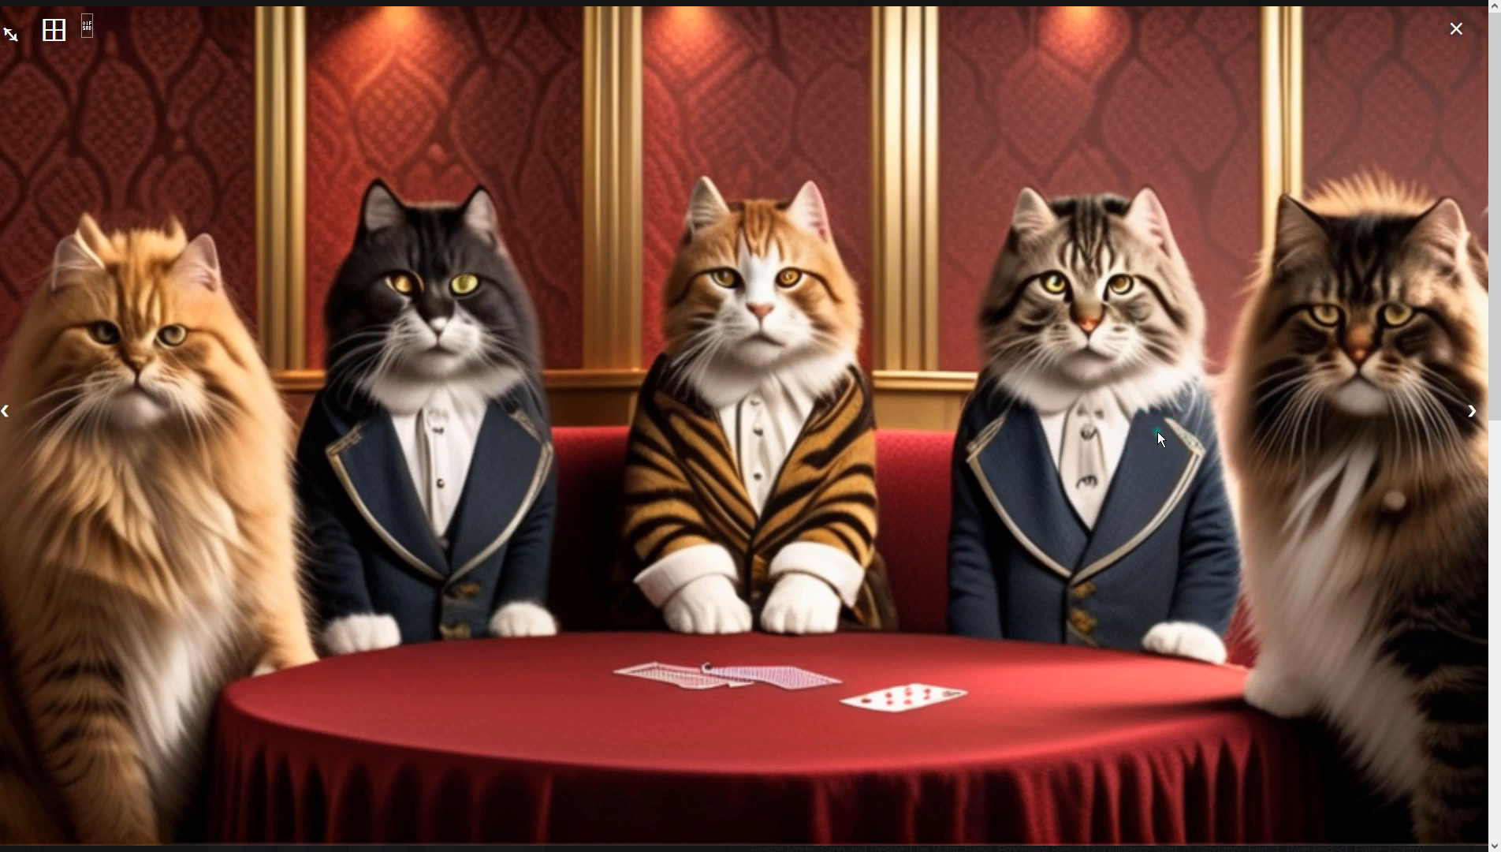
{"action": "left_click", "coordinate": [1157, 431]}
{"action": "left_click", "coordinate": [1117, 704]}
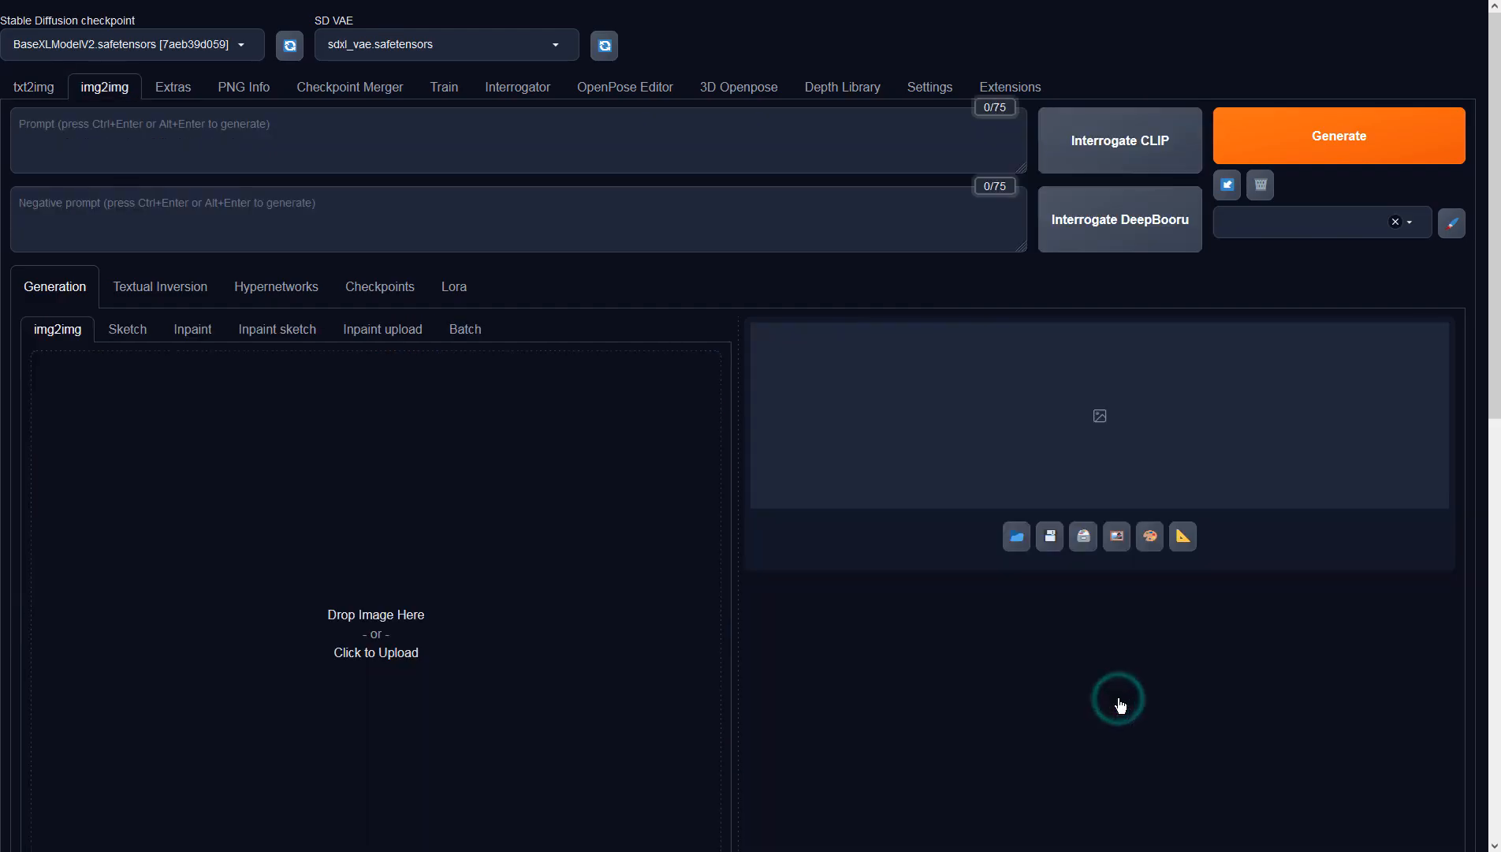
Set the img2img sampling method to DPM++ 2M Karras
{"action": "scroll", "coordinate": [687, 422], "scroll_direction": "down", "scroll_amount": 5}
{"action": "scroll", "coordinate": [680, 426], "scroll_direction": "down", "scroll_amount": 3}
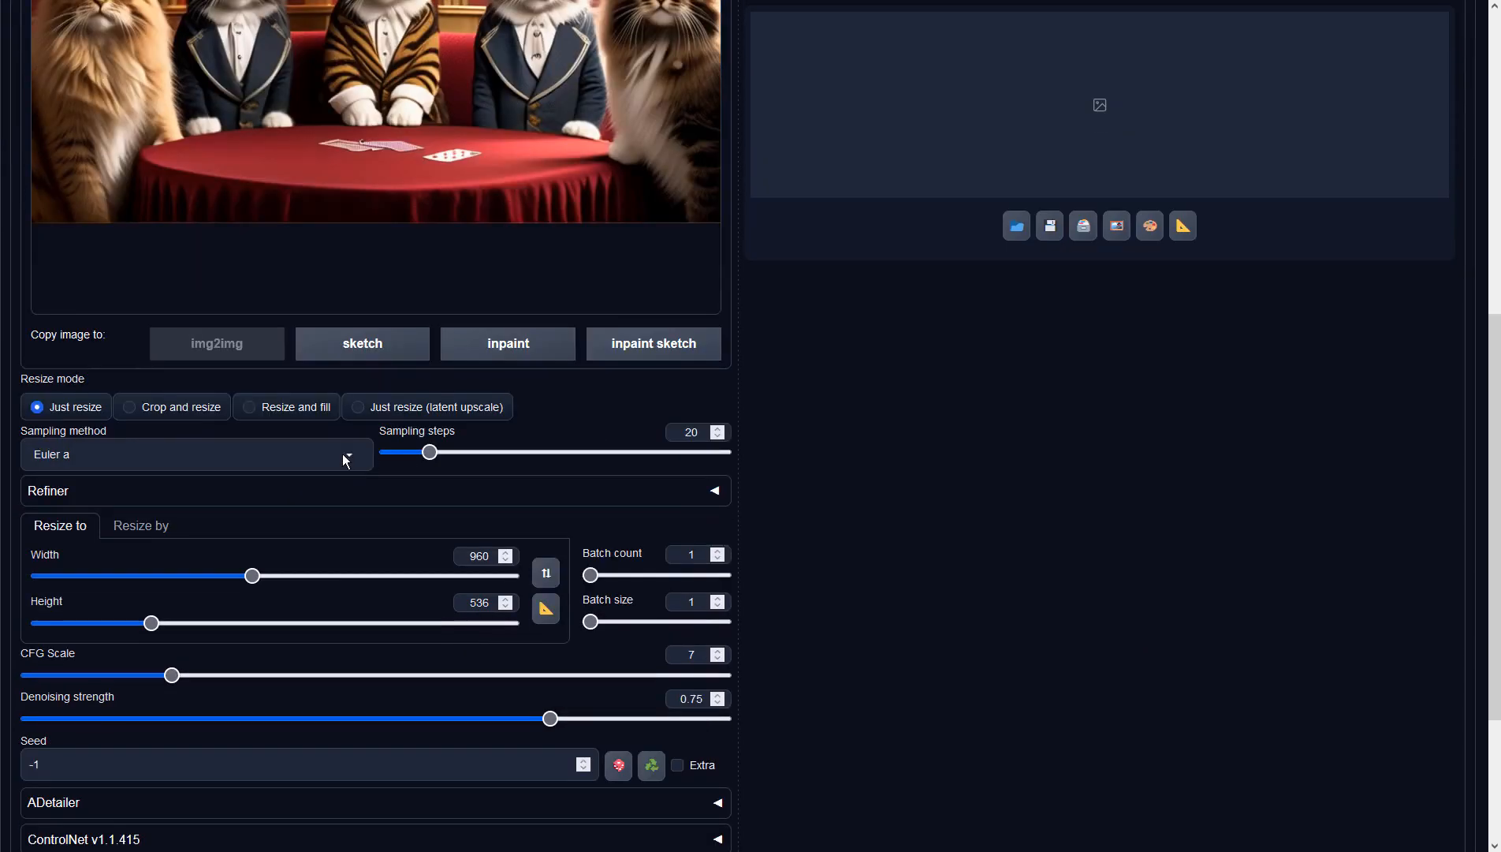
{"action": "left_click", "coordinate": [342, 454]}
{"action": "scroll", "coordinate": [191, 295], "scroll_direction": "up", "scroll_amount": 2}
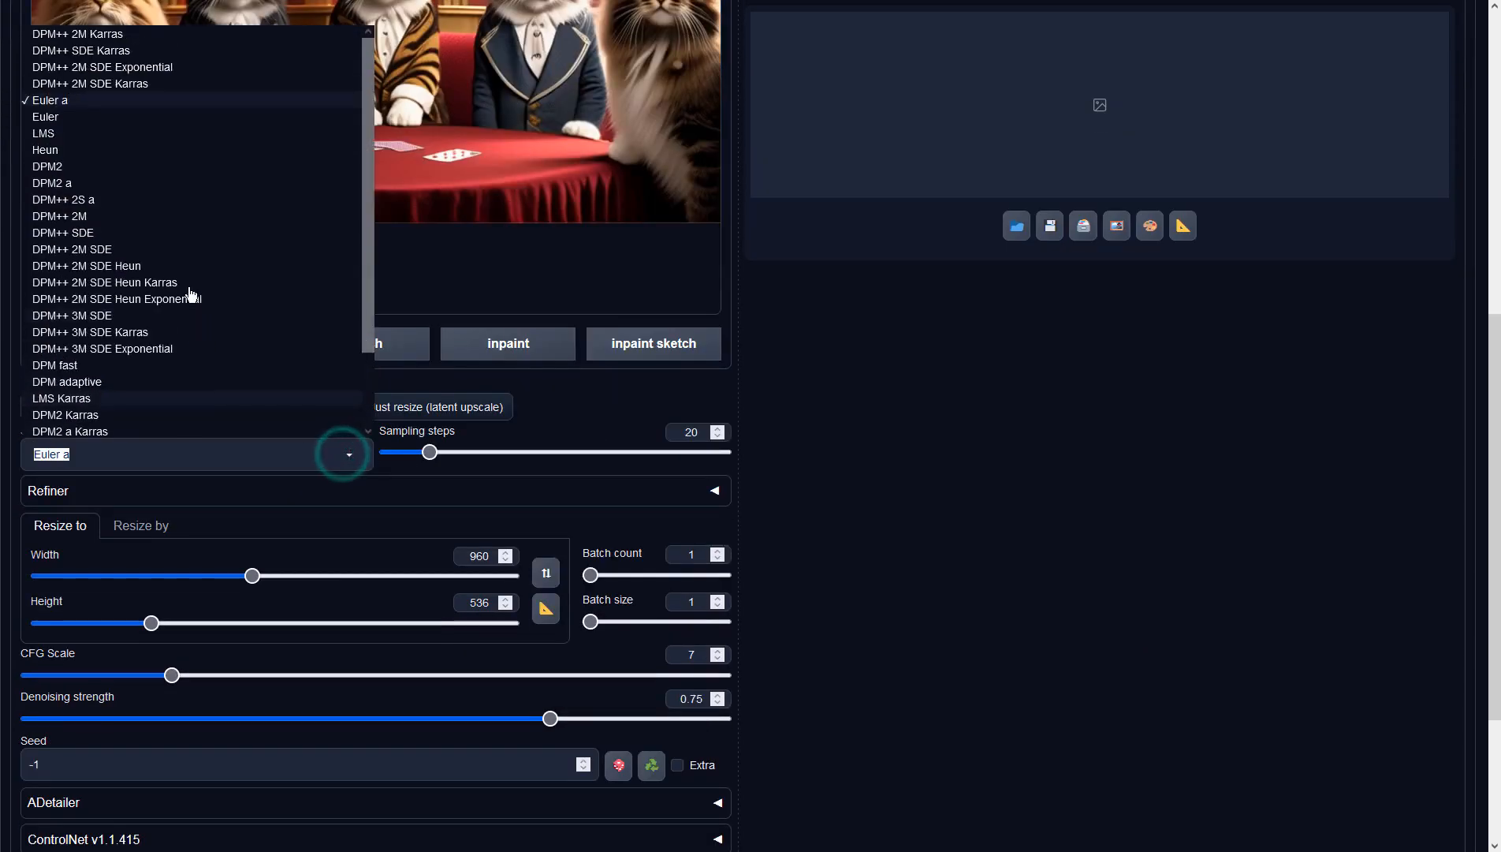
{"action": "left_click", "coordinate": [107, 35]}
{"action": "scroll", "coordinate": [811, 406], "scroll_direction": "down", "scroll_amount": 3}
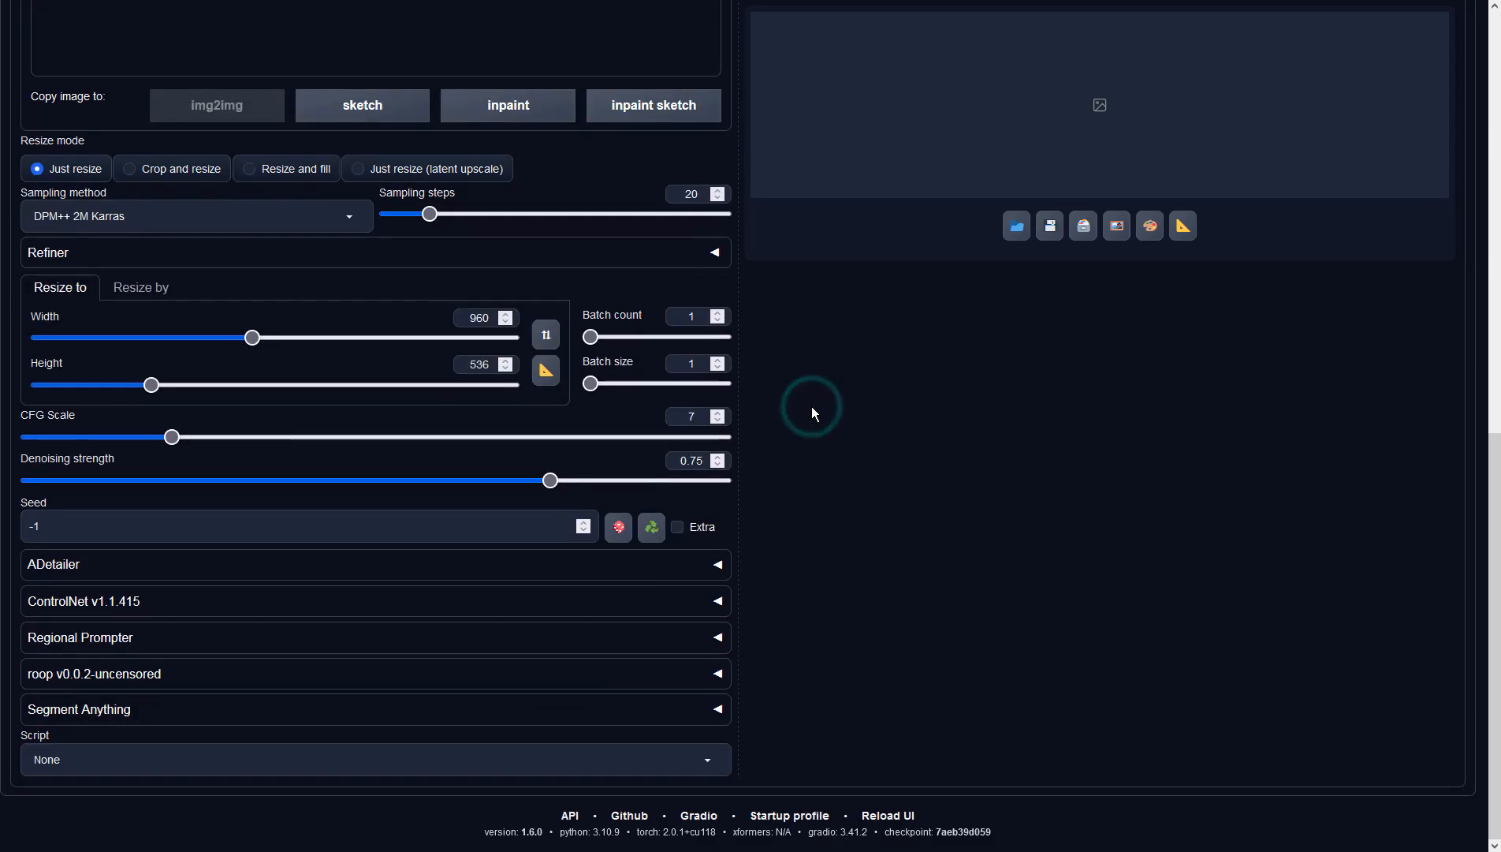
Raise the denoising strength to 0.9 and generate the img2img image
{"action": "left_click_drag", "start_coordinate": [551, 481], "coordinate": [659, 492]}
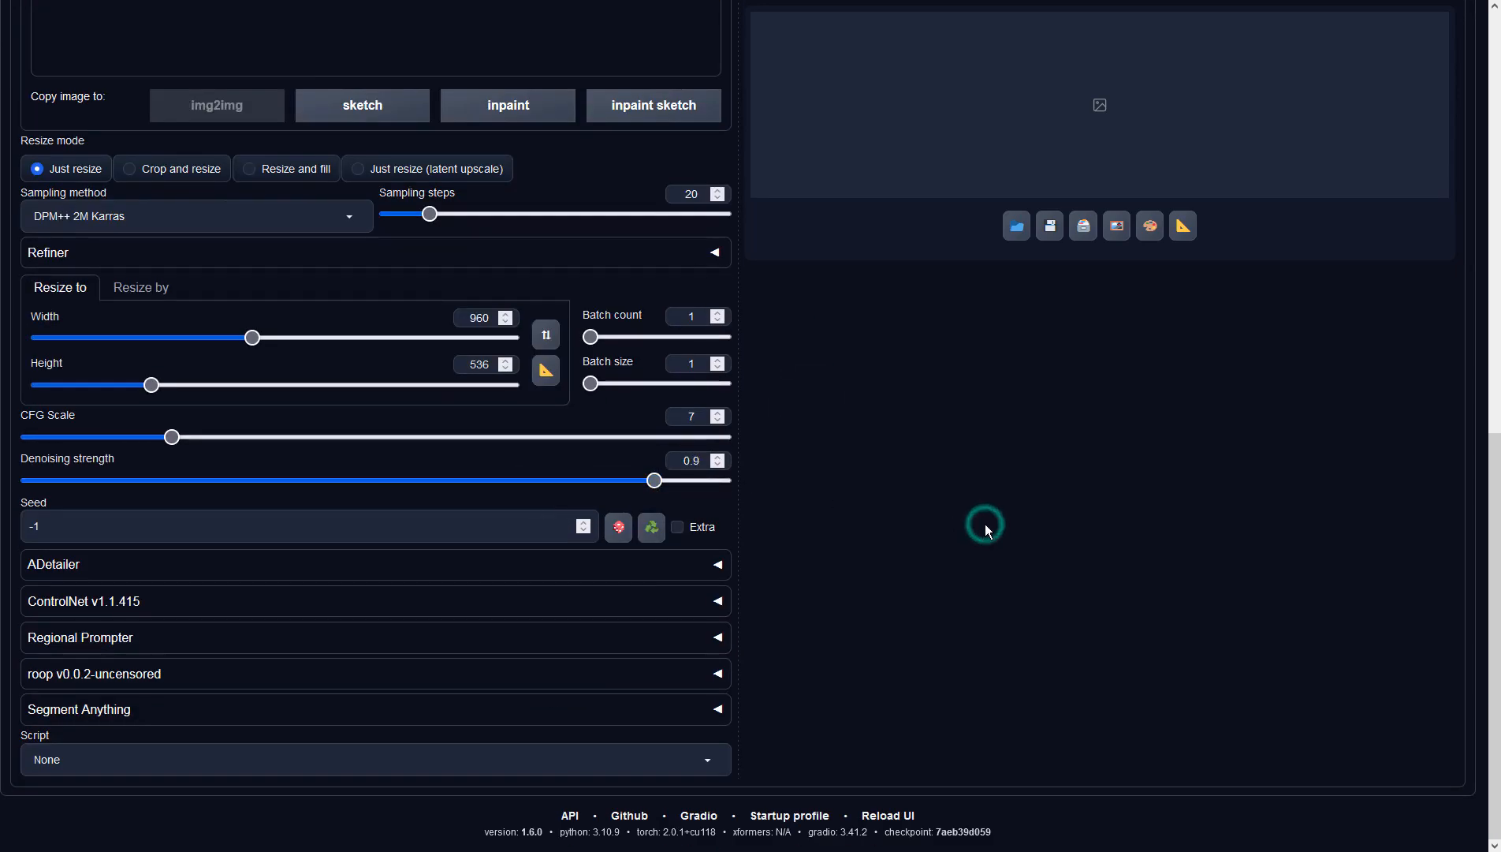
{"action": "scroll", "coordinate": [986, 525], "scroll_direction": "up", "scroll_amount": 10}
{"action": "left_click", "coordinate": [1262, 130]}
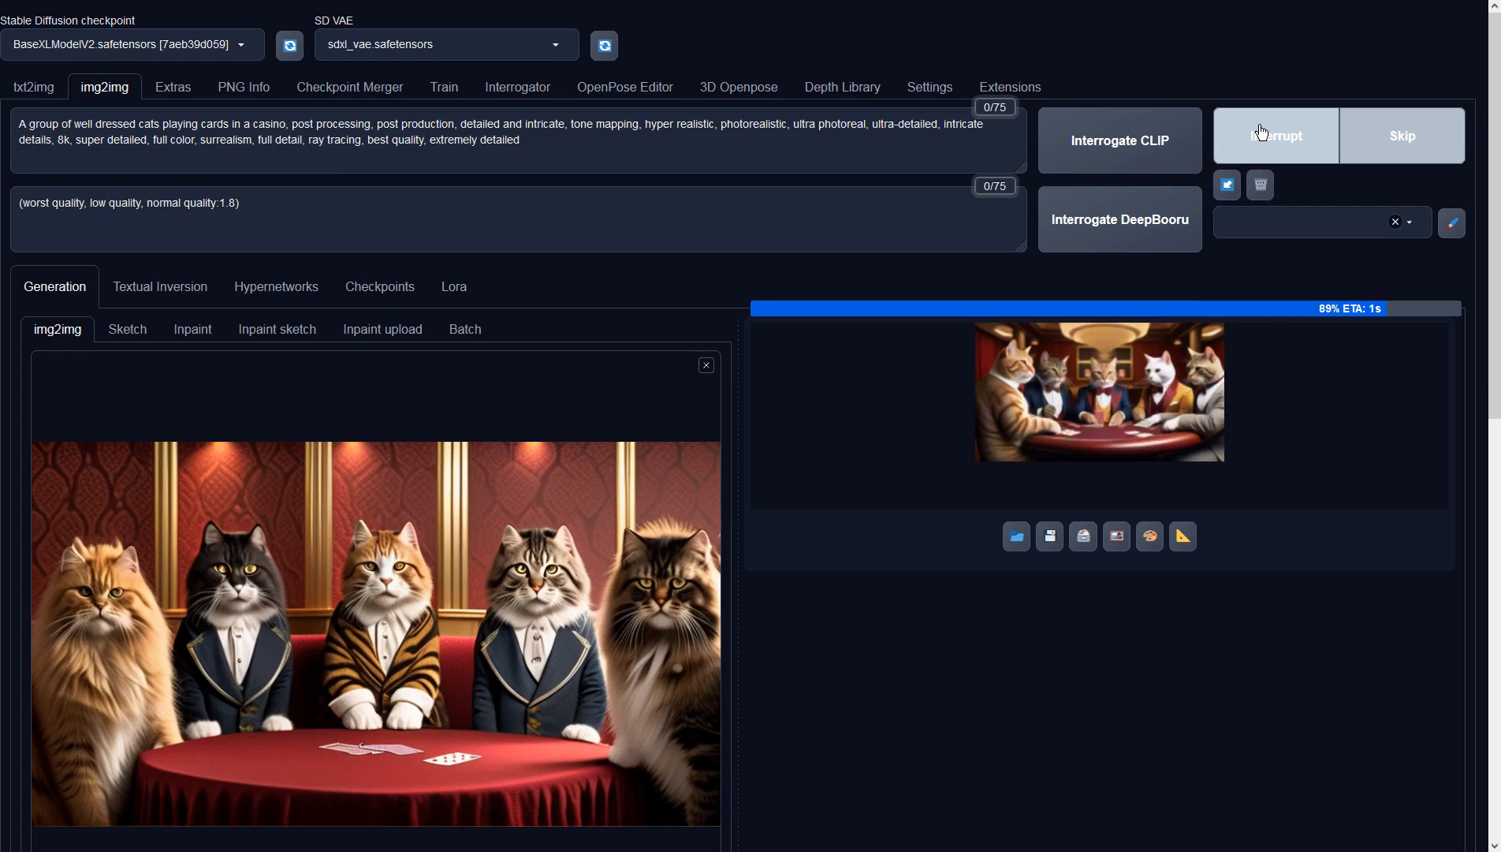
Inspect the img2img result enlarged, send it back as the source image and generate a variation
{"action": "left_click", "coordinate": [1209, 373]}
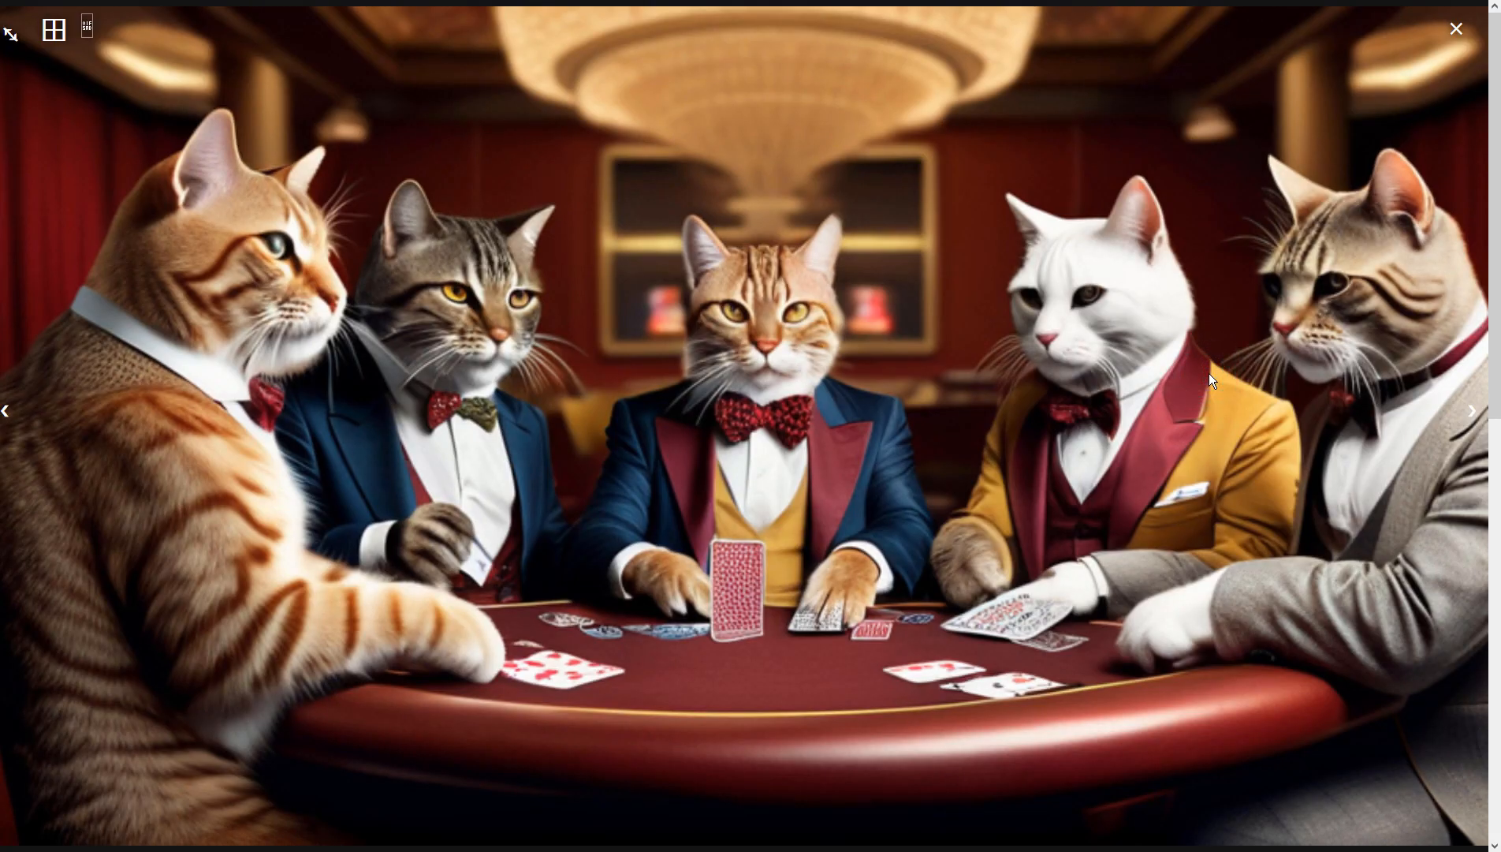
{"action": "left_click", "coordinate": [1209, 373]}
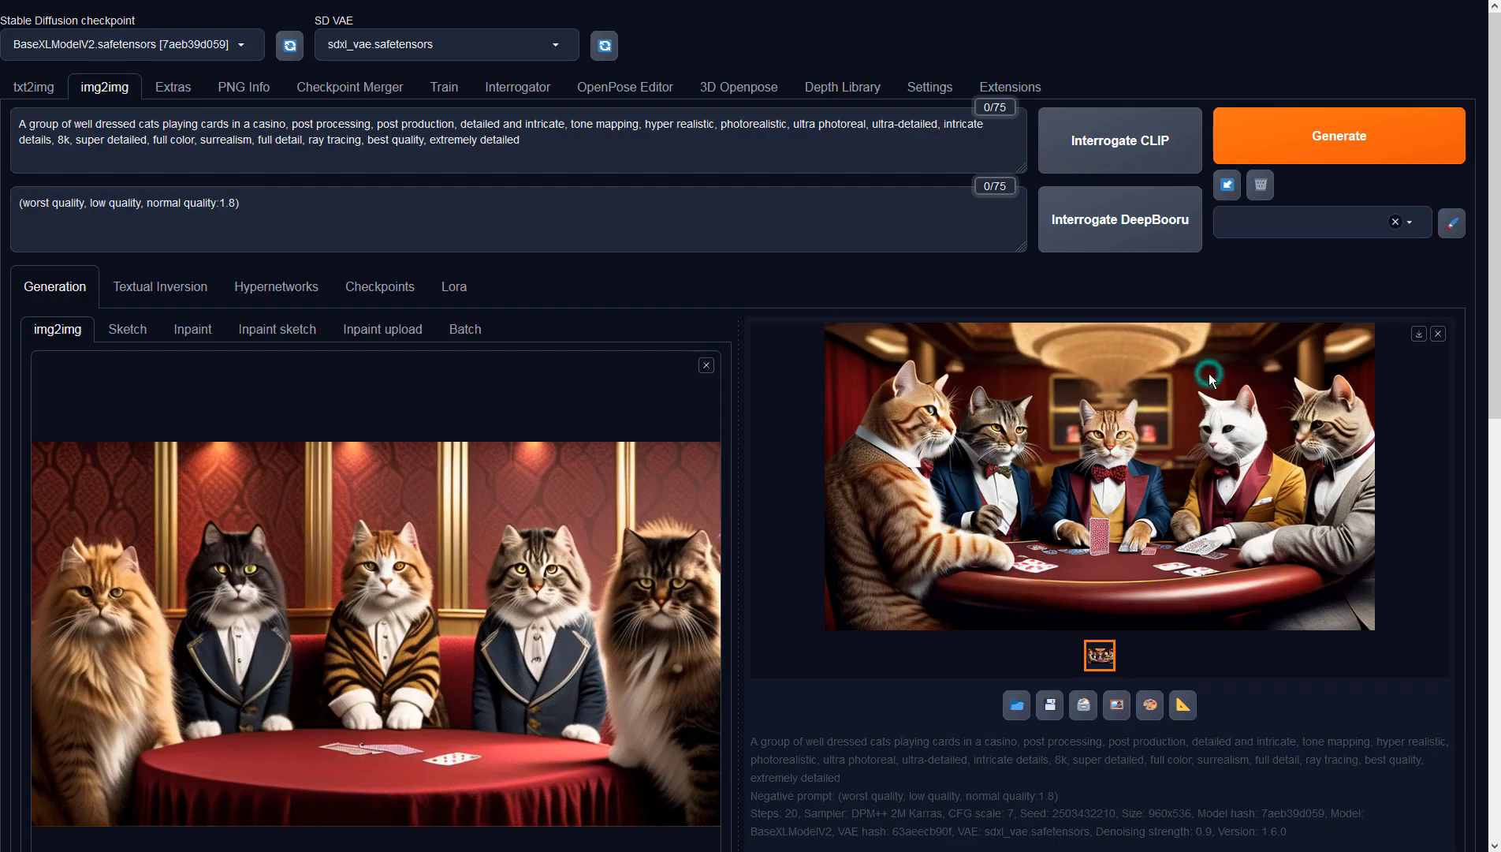
{"action": "left_click", "coordinate": [1116, 704]}
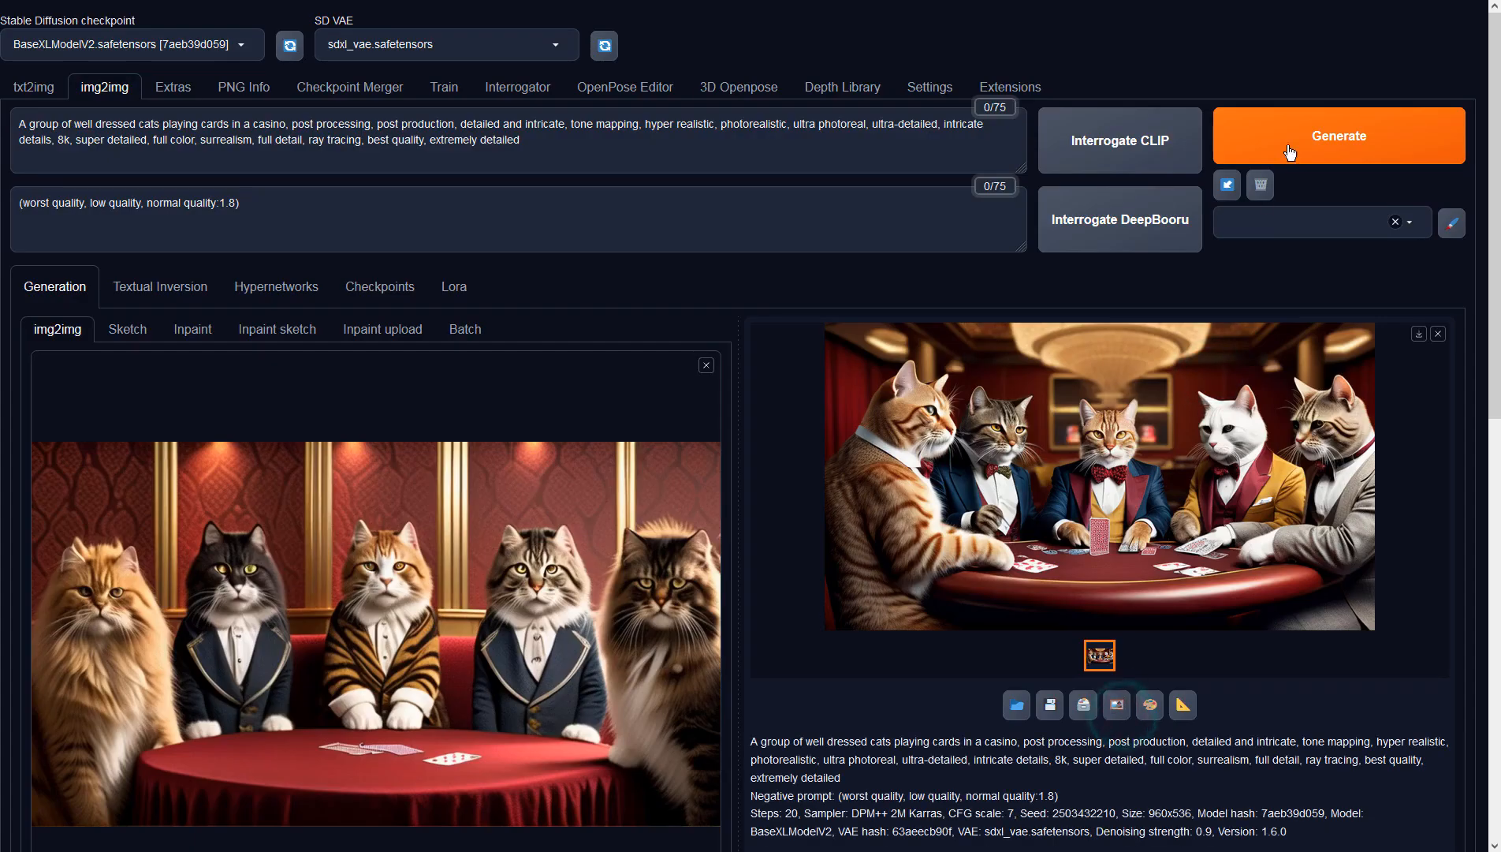
{"action": "left_click", "coordinate": [1293, 143]}
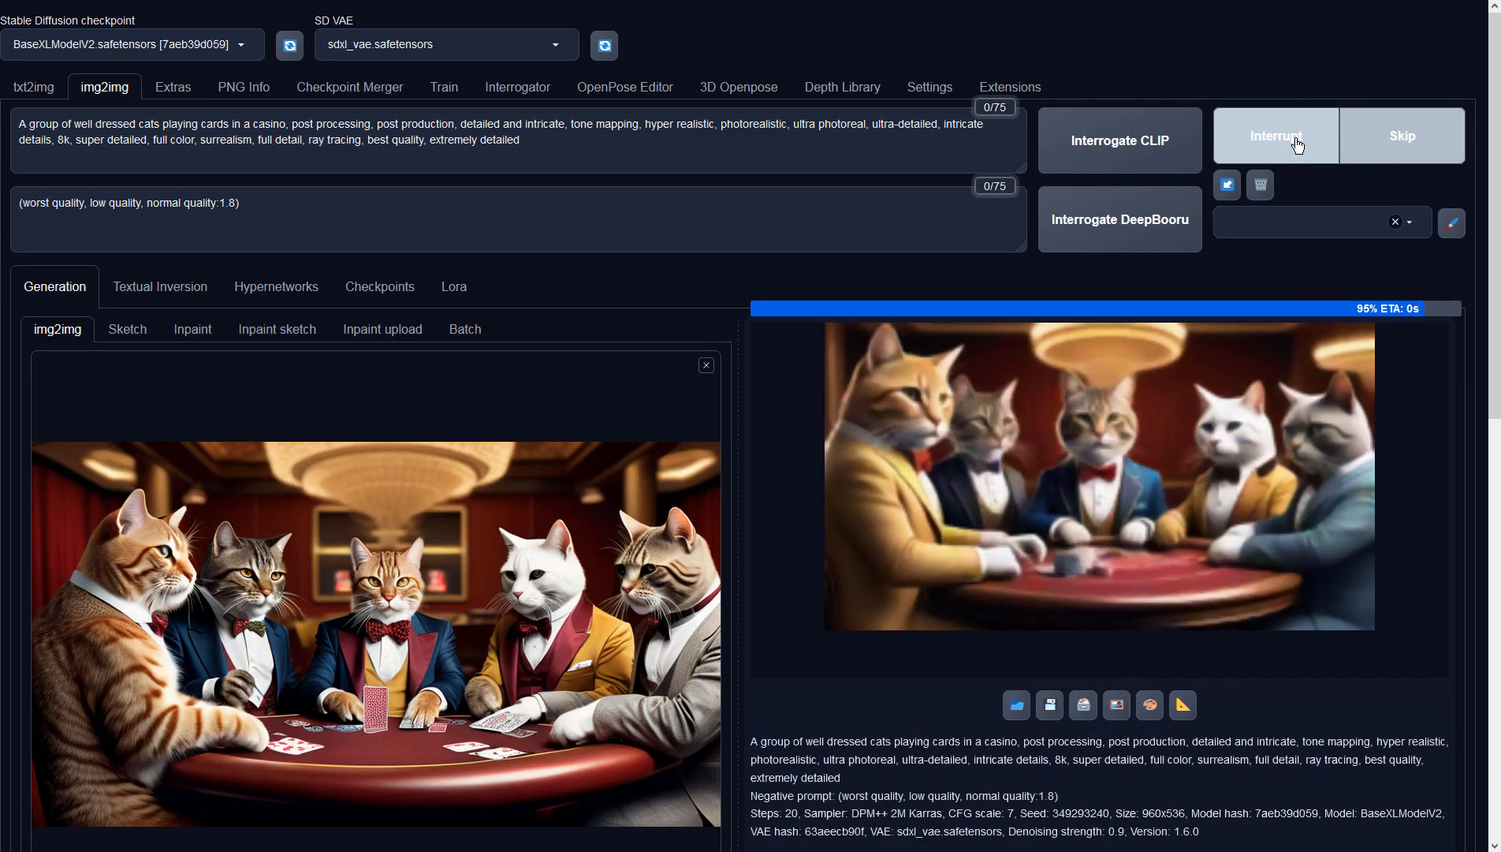
Inspect the variation enlarged, append ", bad eyes" to the negative prompt and regenerate from the same source
{"action": "left_click", "coordinate": [1219, 358]}
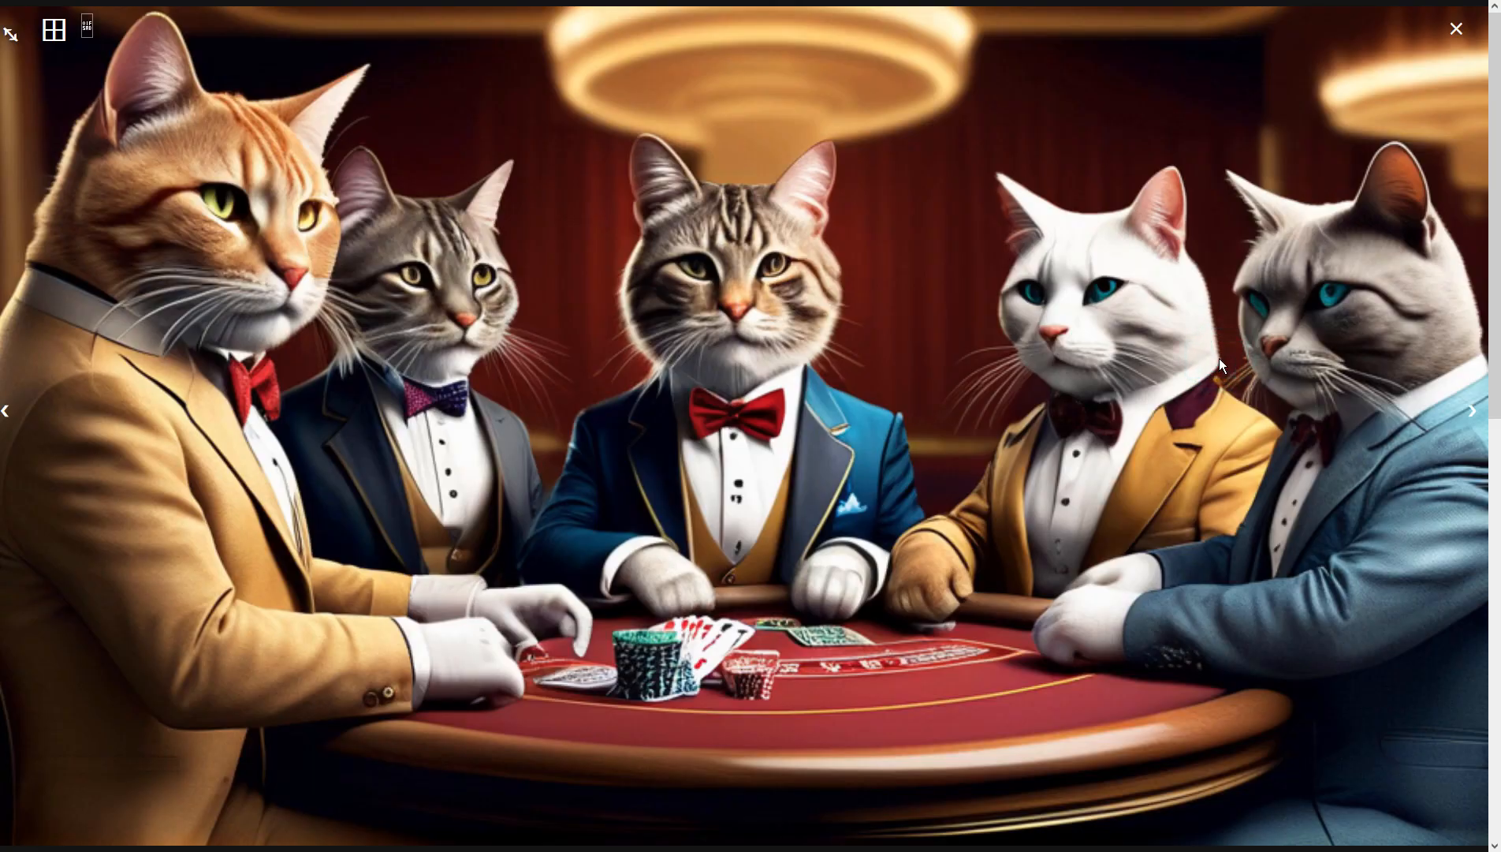
{"action": "left_click", "coordinate": [1219, 358]}
{"action": "left_click", "coordinate": [474, 213]}
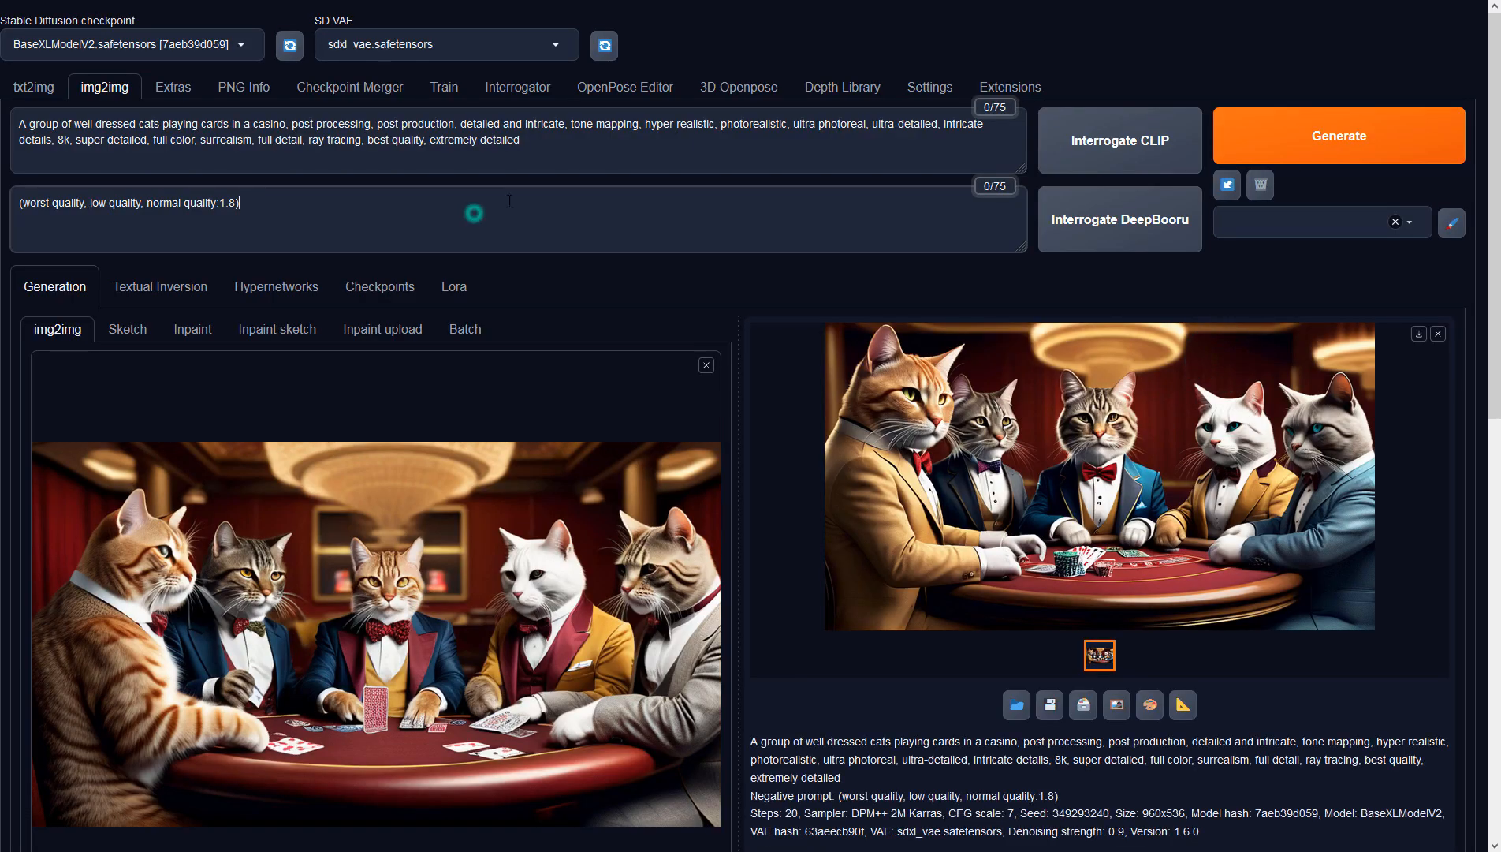
{"action": "type", "text": ", bad eyes"}
{"action": "left_click", "coordinate": [1256, 125]}
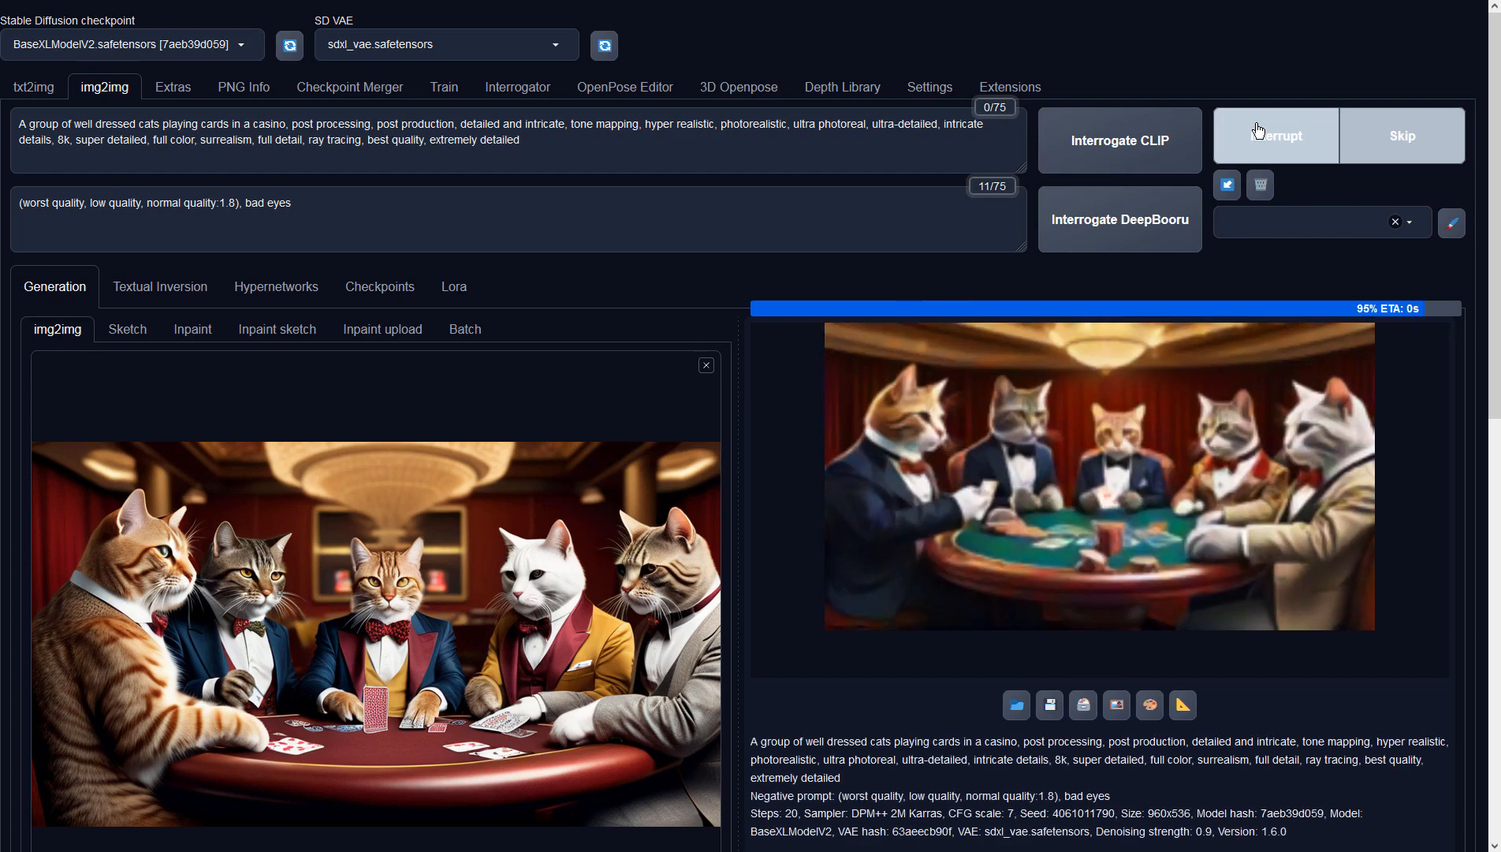
Send the result with the green card table to img2img as the new source and generate a variation of it
{"action": "left_click", "coordinate": [1210, 413]}
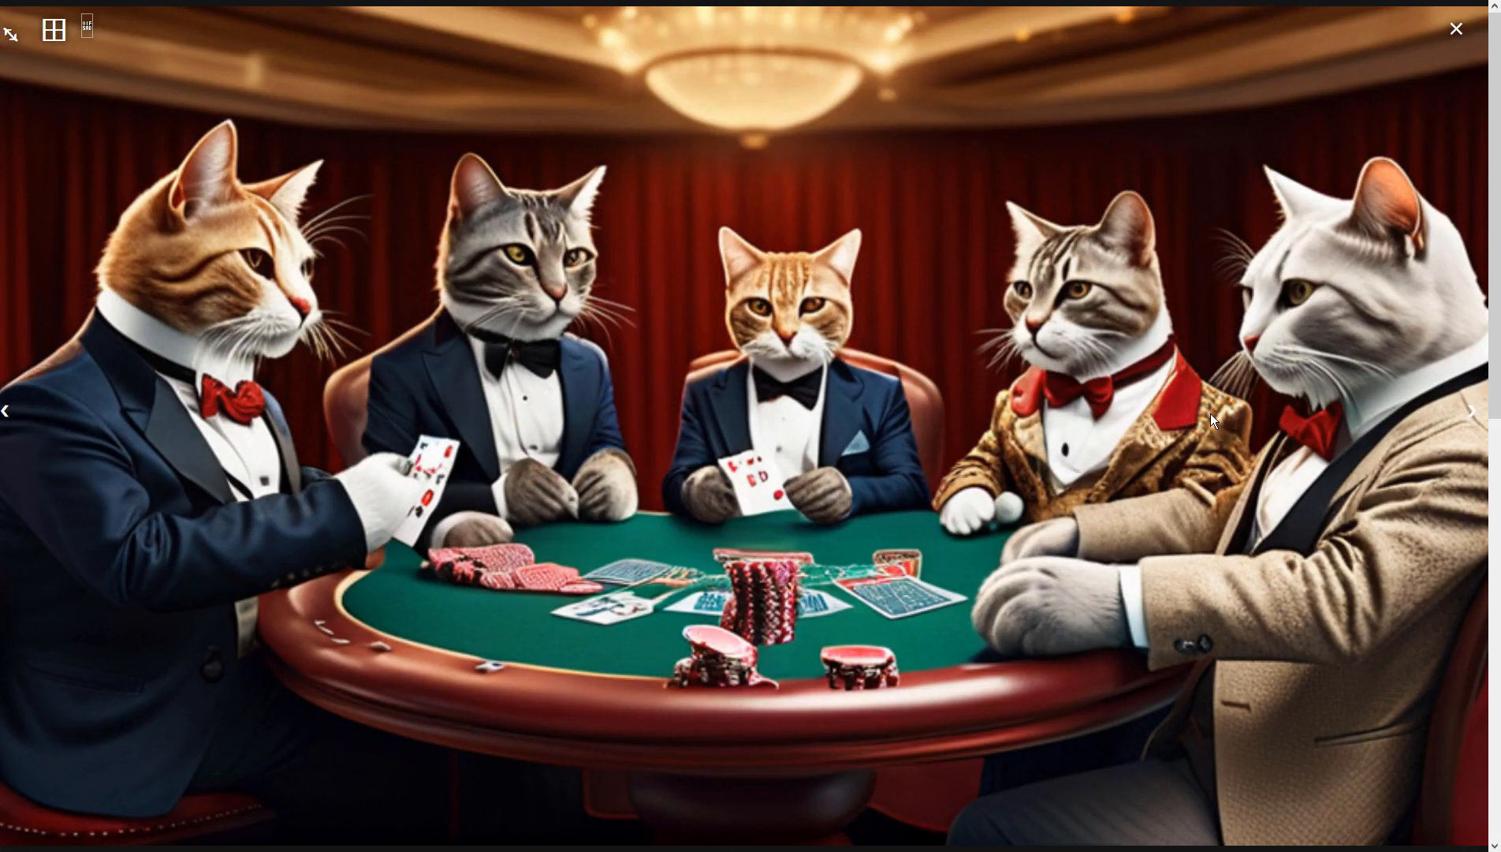
{"action": "left_click", "coordinate": [1210, 413]}
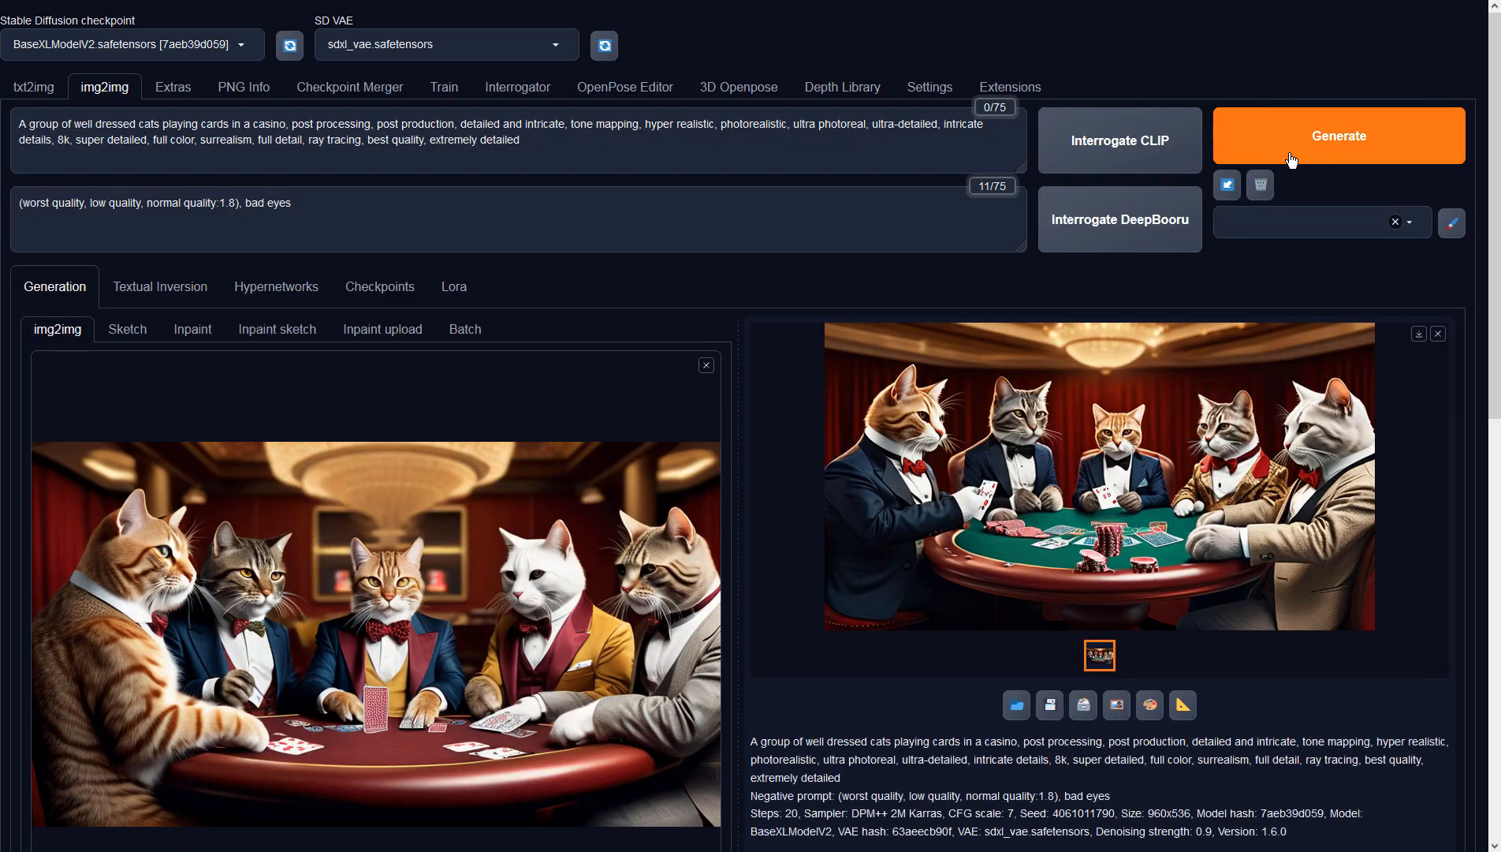
{"action": "left_click", "coordinate": [1118, 711]}
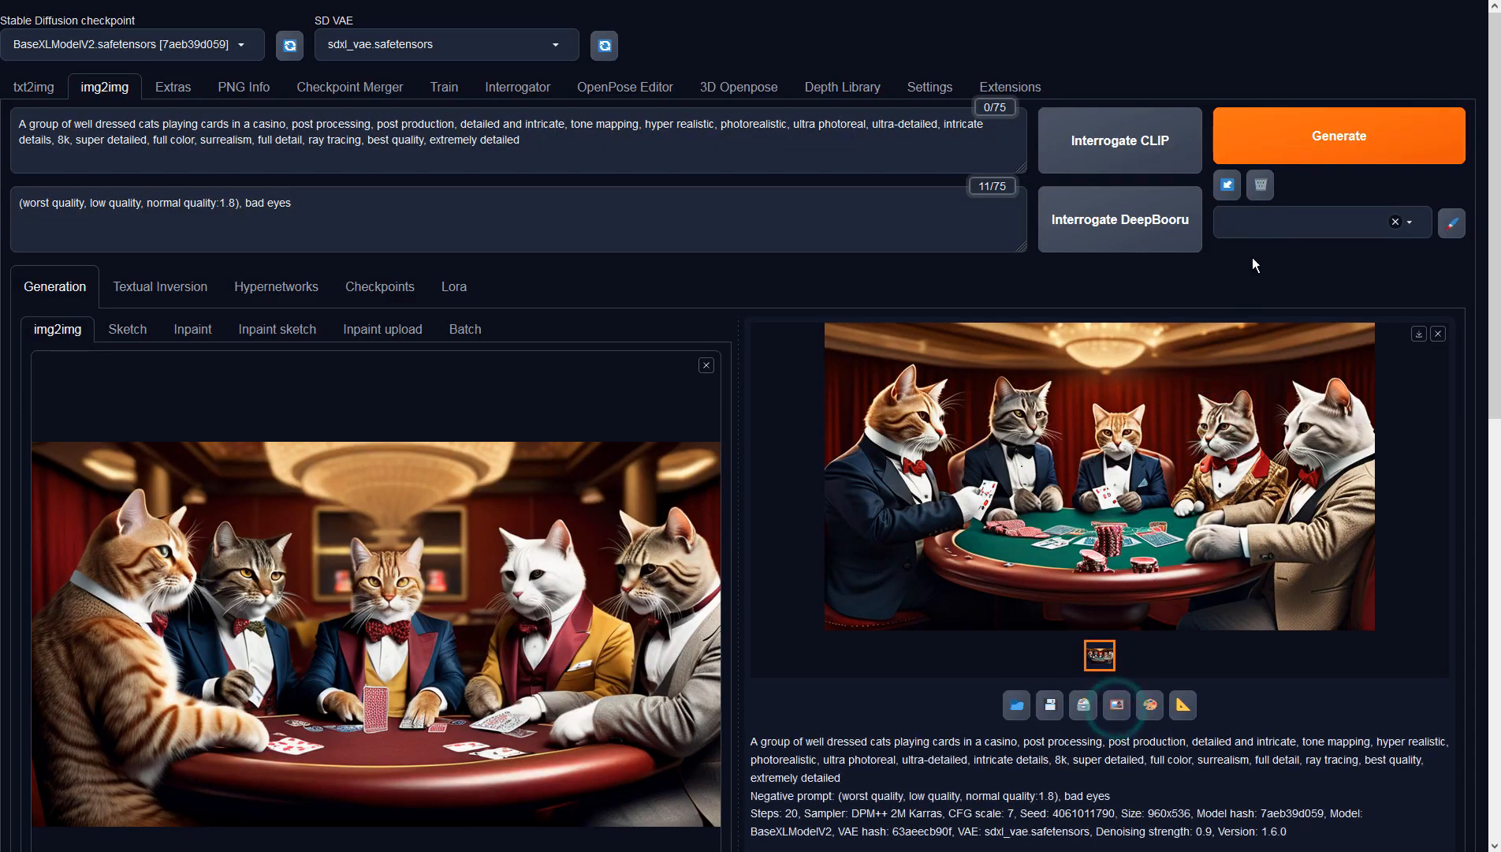
{"action": "left_click", "coordinate": [1268, 135]}
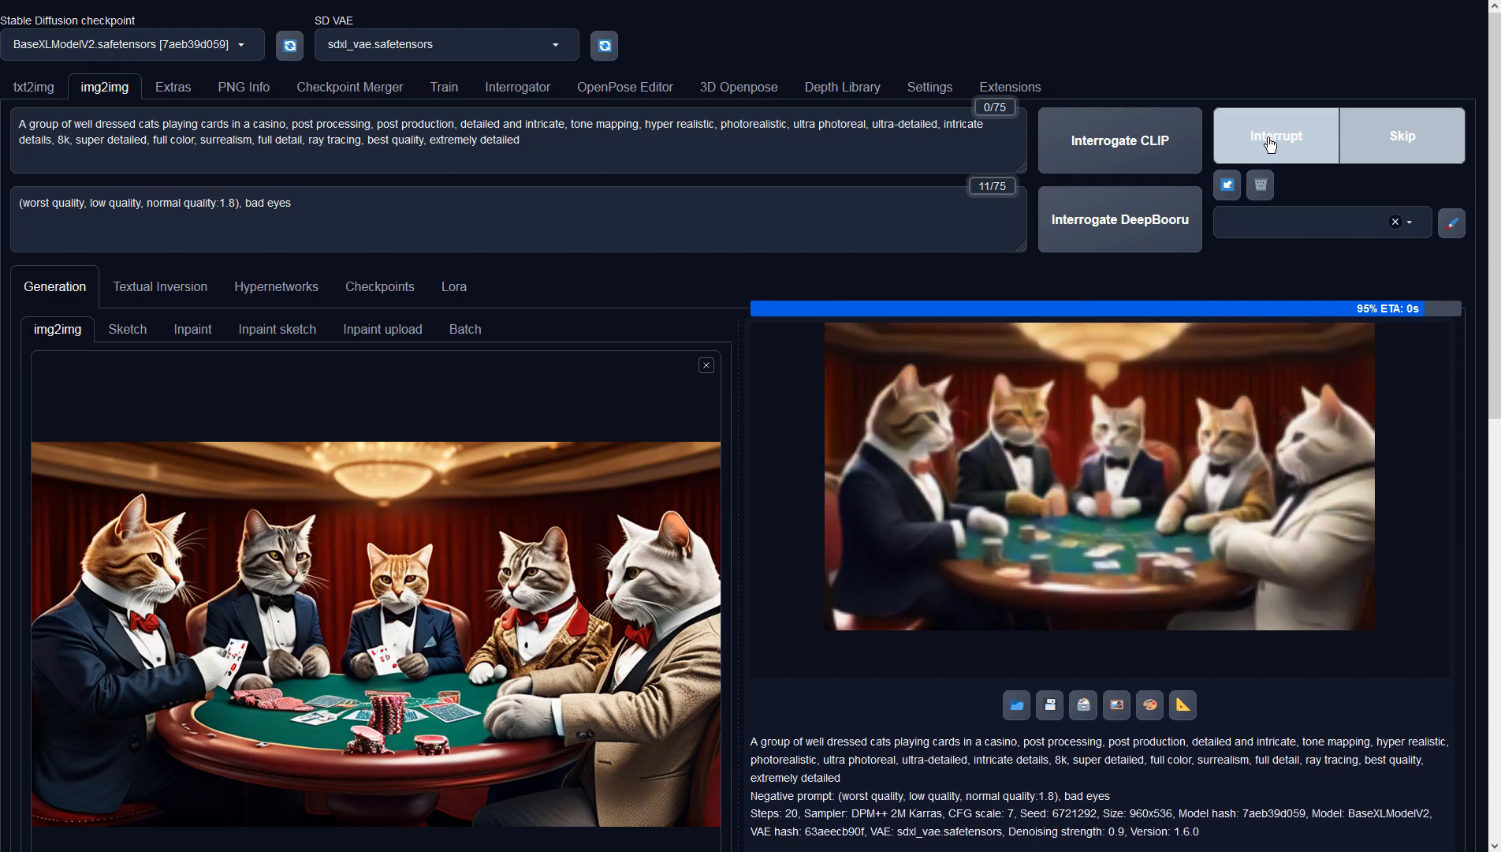
Generate another variation from the same green-table source and send that result to img2img as the source
{"action": "left_click", "coordinate": [1196, 414]}
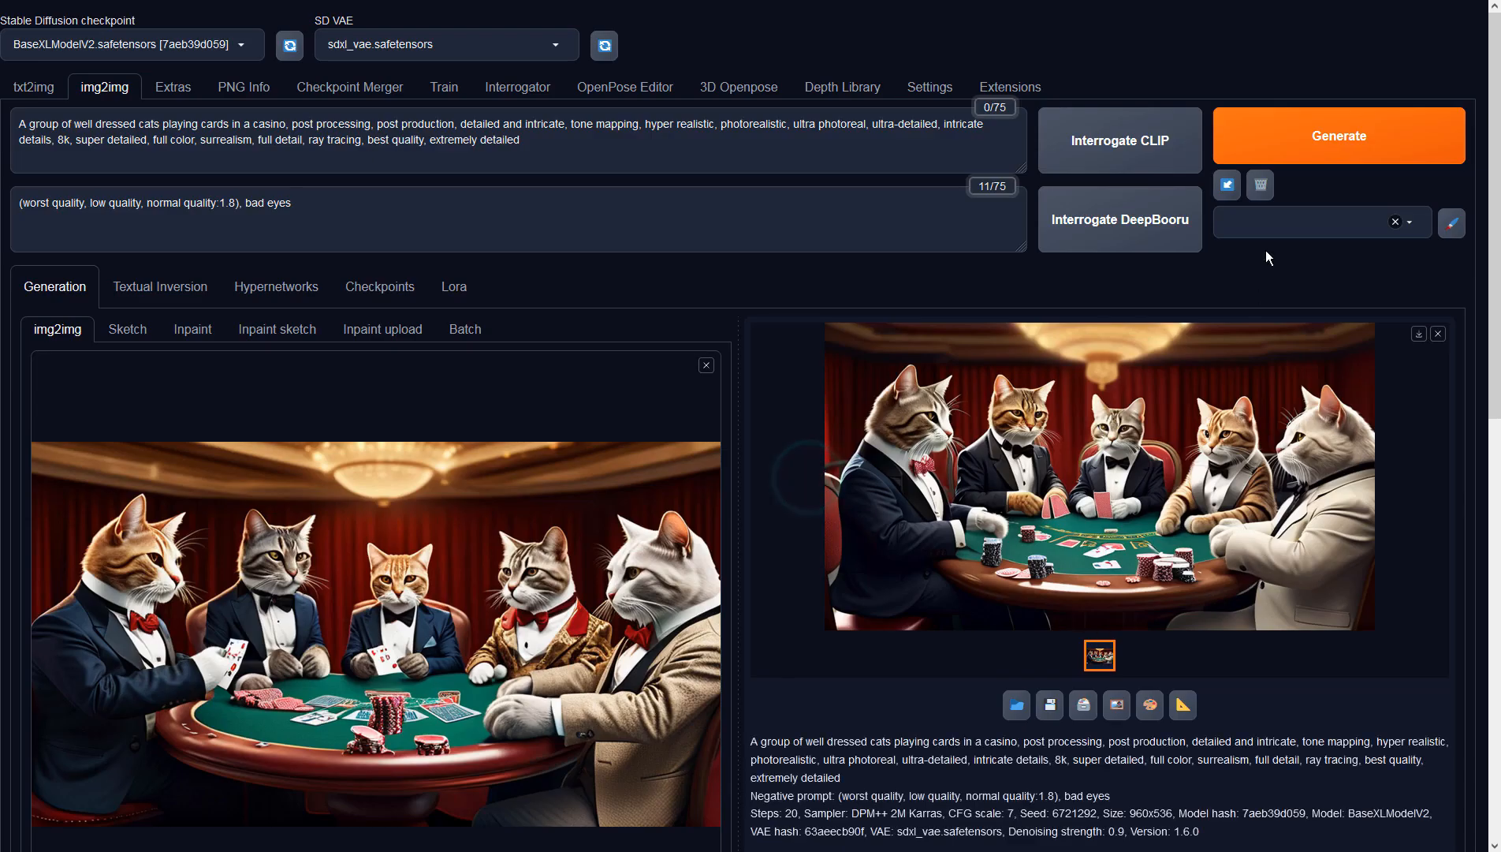
{"action": "left_click", "coordinate": [1301, 123]}
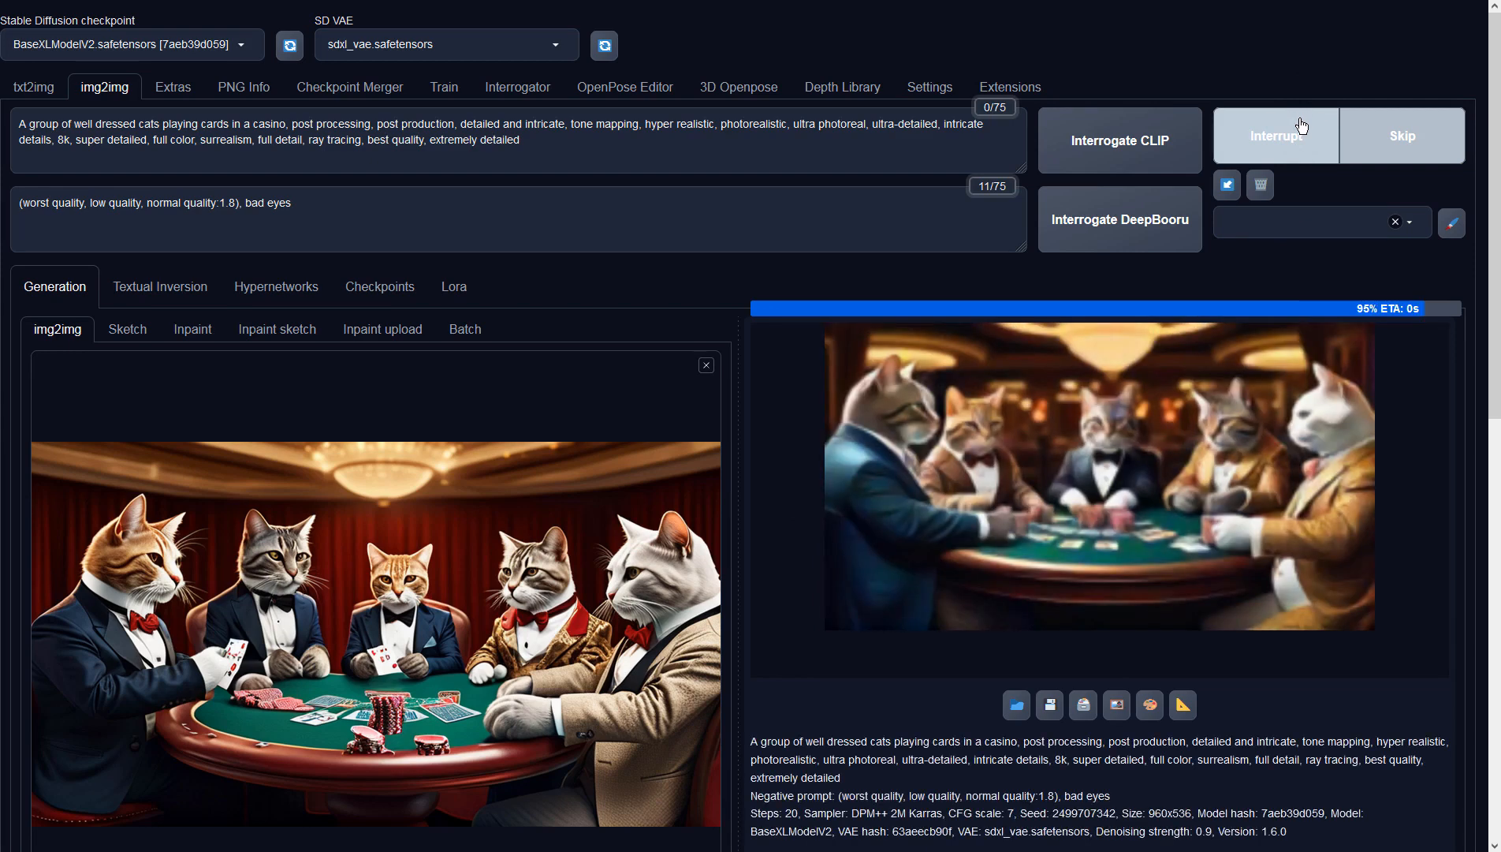
{"action": "left_click", "coordinate": [1211, 410]}
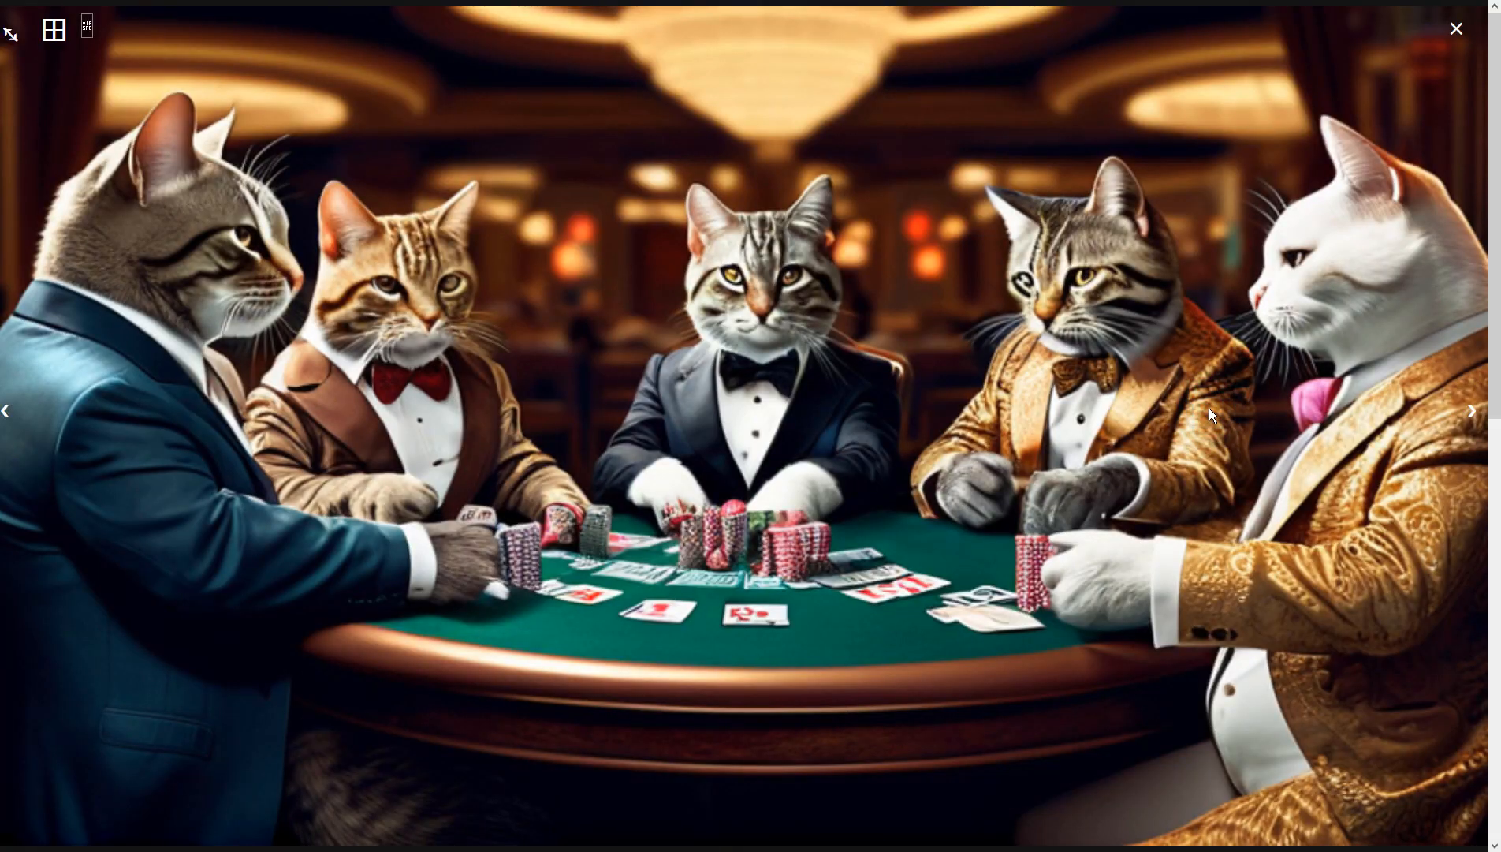
{"action": "left_click", "coordinate": [1210, 408]}
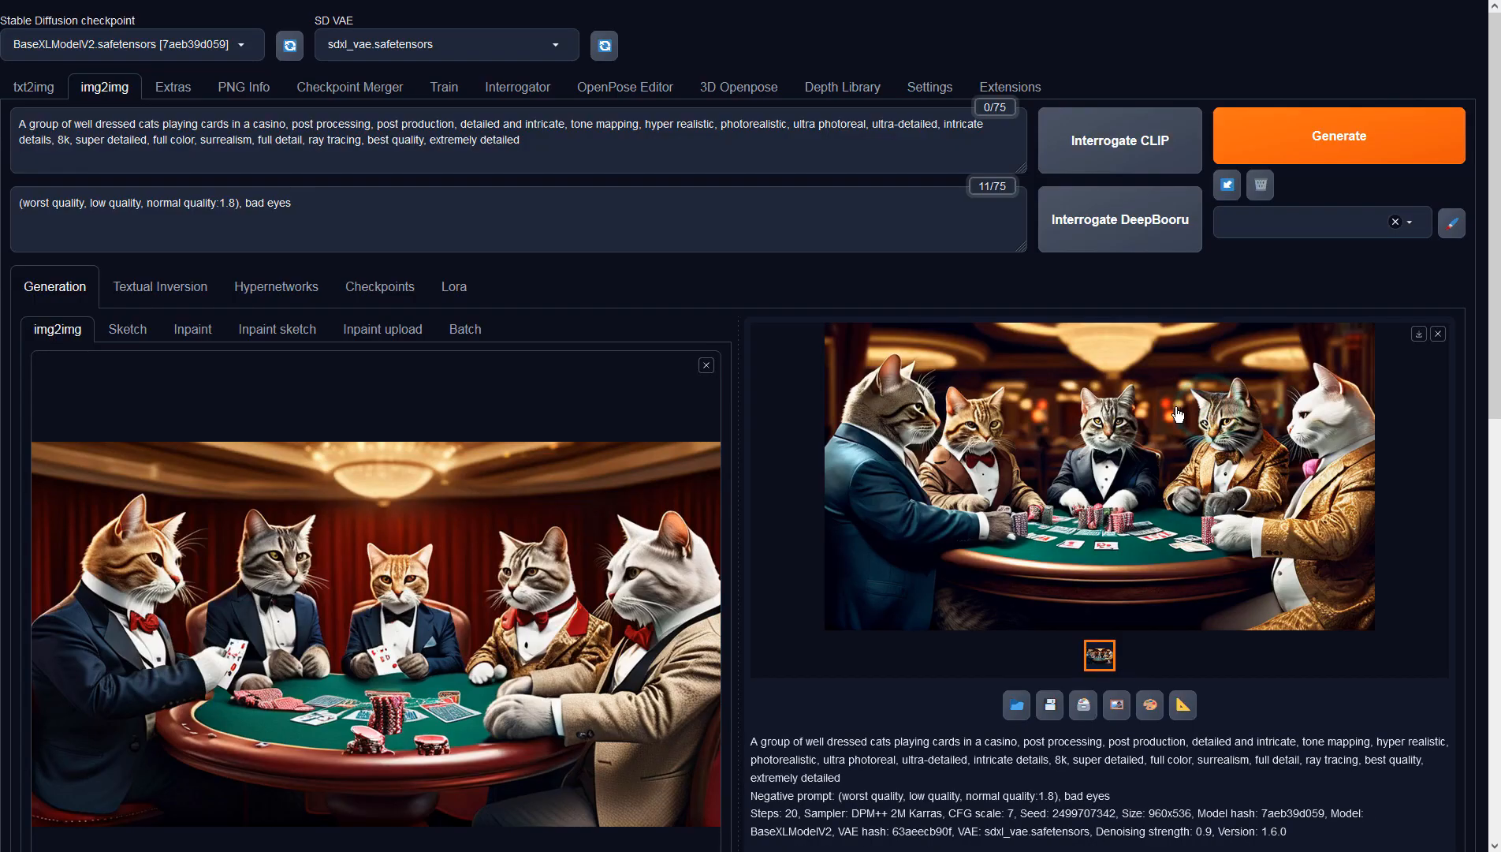
{"action": "left_click", "coordinate": [1117, 704]}
Set the sampling steps to 40 and generate a new img2img image
{"action": "scroll", "coordinate": [778, 454], "scroll_direction": "down", "scroll_amount": 4}
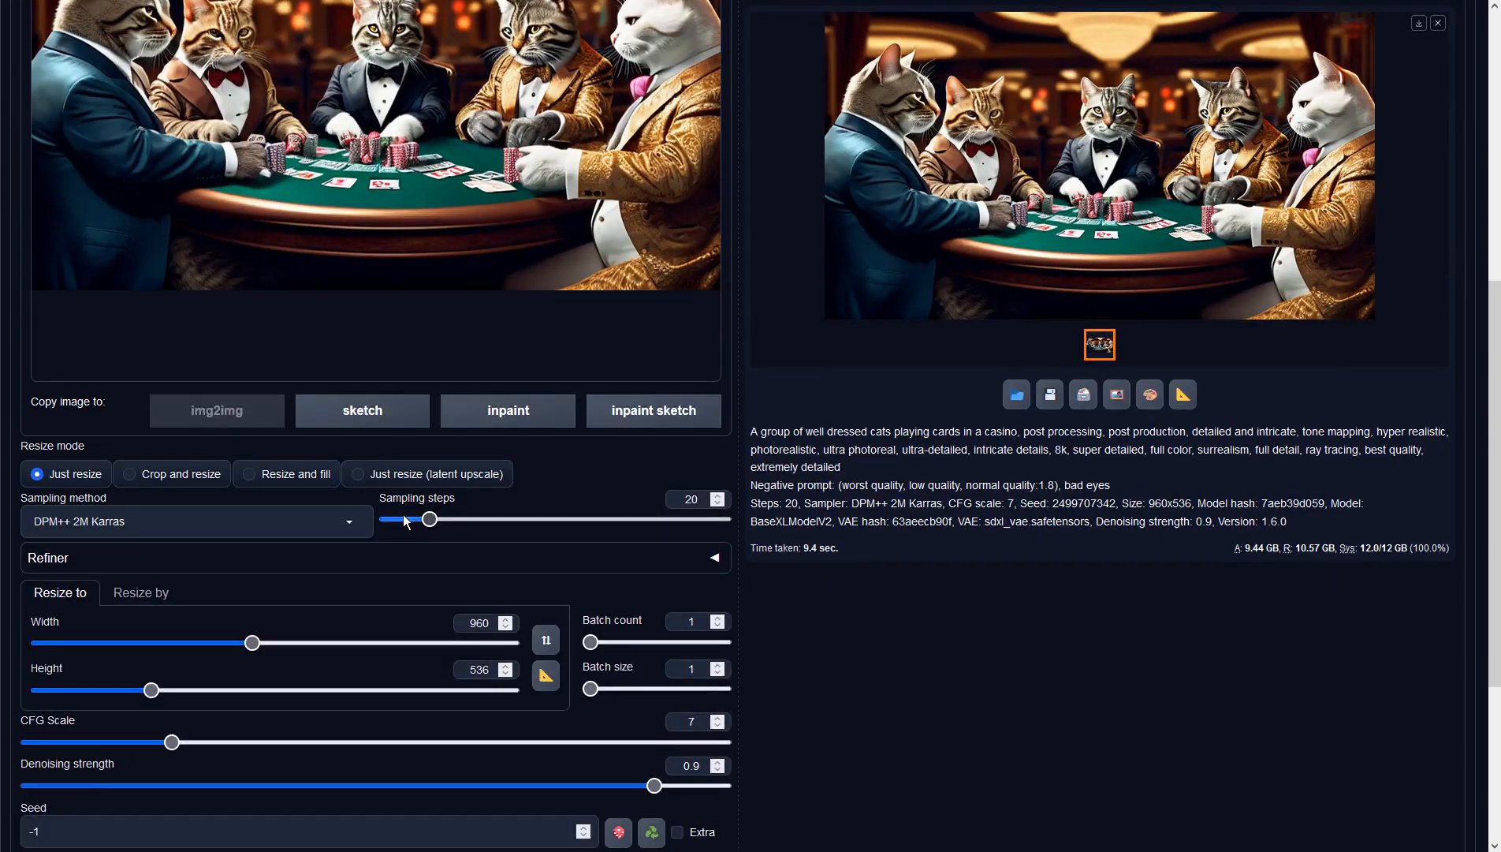
{"action": "left_click_drag", "start_coordinate": [430, 519], "coordinate": [480, 522]}
{"action": "left_click", "coordinate": [950, 511]}
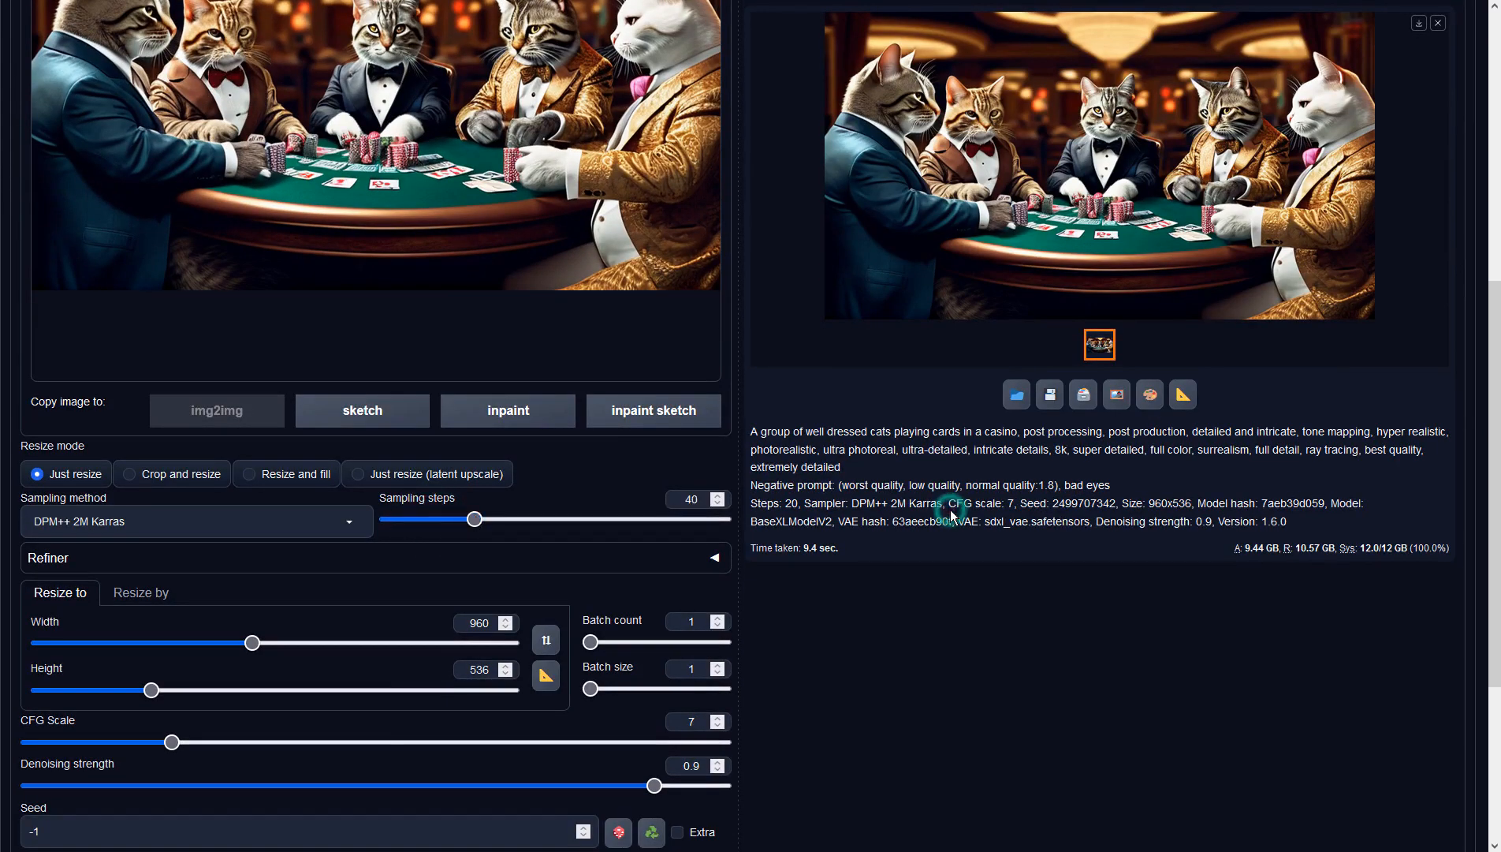
{"action": "scroll", "coordinate": [953, 517], "scroll_direction": "up", "scroll_amount": 3}
{"action": "scroll", "coordinate": [952, 517], "scroll_direction": "up", "scroll_amount": 1}
{"action": "left_click", "coordinate": [1260, 148]}
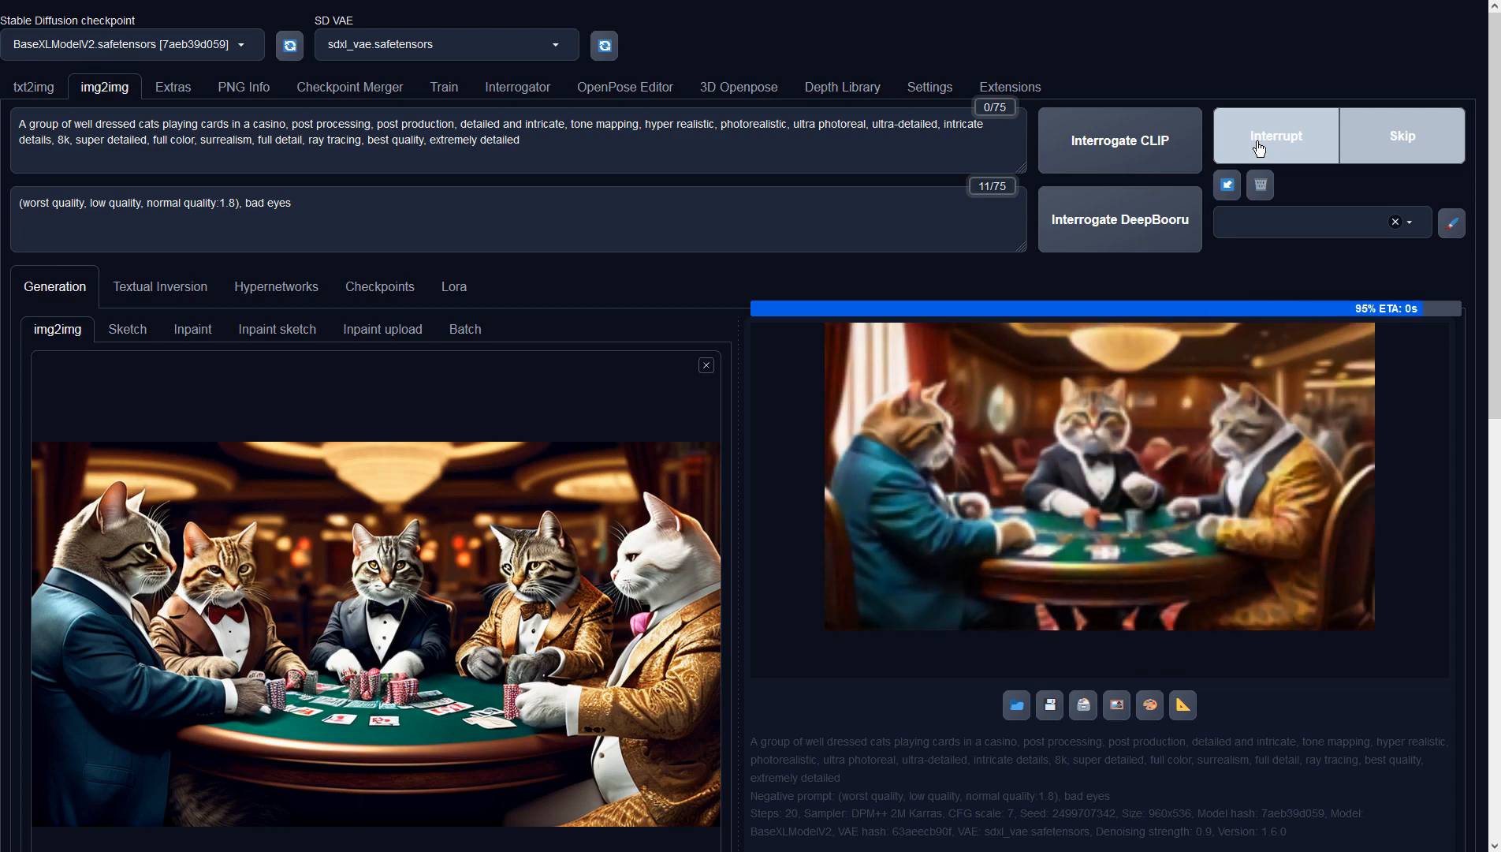
Inspect the three-cat result enlarged and regenerate from the same source with the same settings
{"action": "left_click", "coordinate": [1194, 365]}
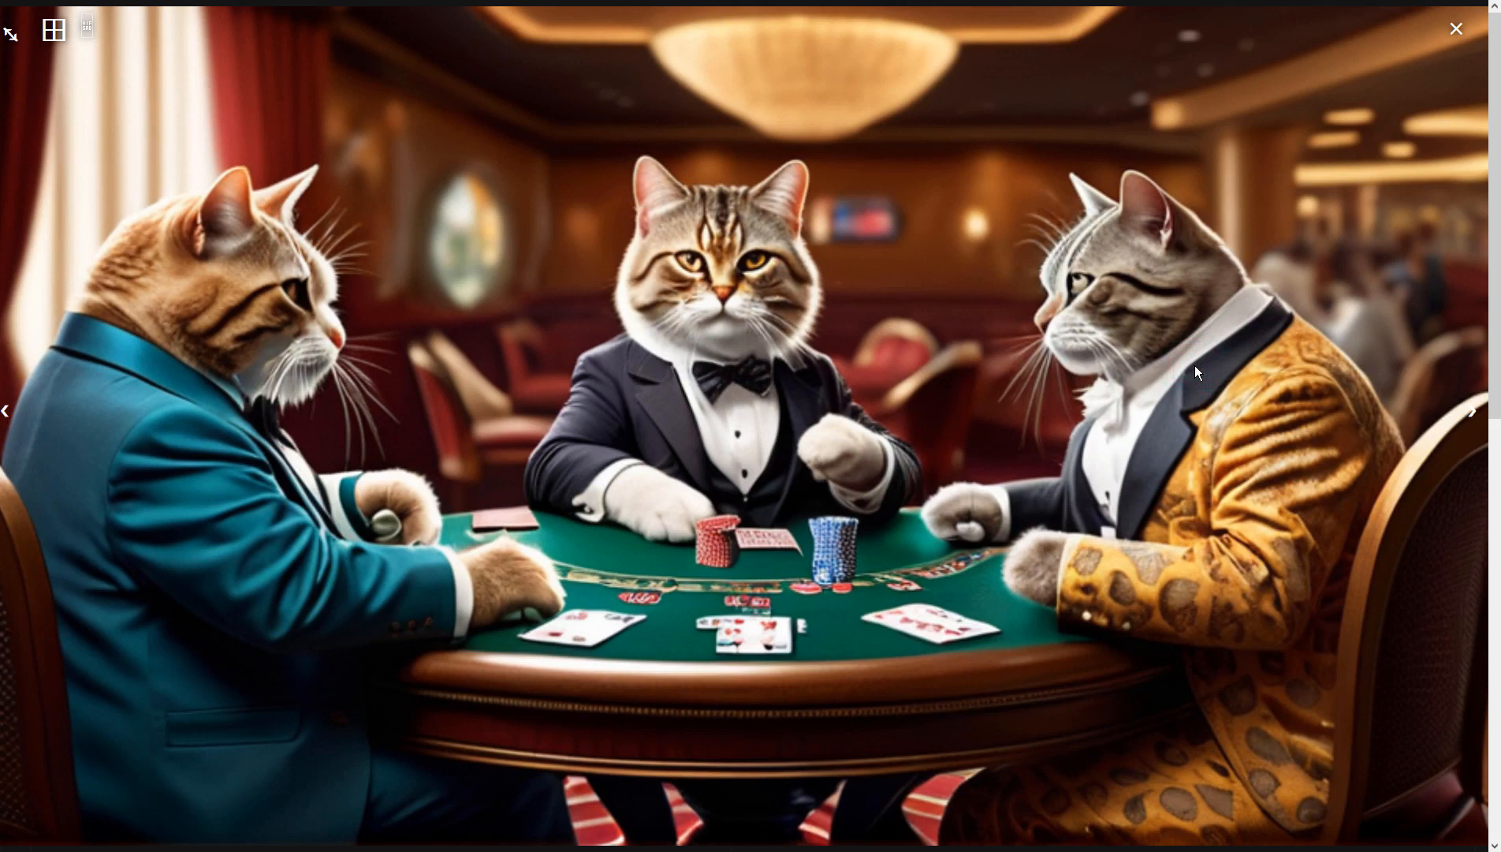
{"action": "left_click", "coordinate": [1104, 280]}
{"action": "left_click", "coordinate": [1297, 111]}
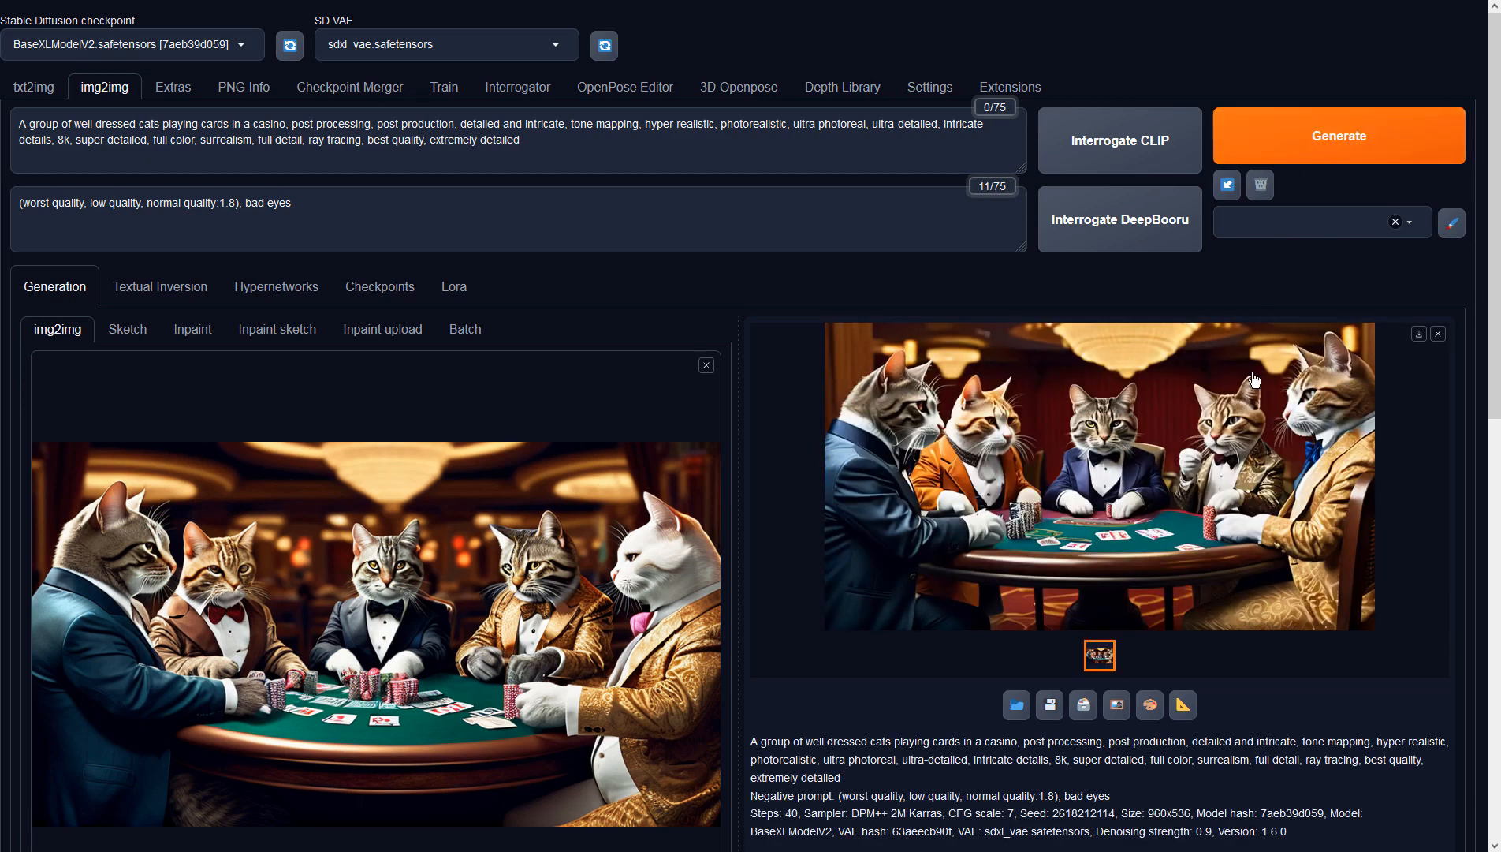
Send the new five-cat result to img2img as the source, generate again and view the output enlarged
{"action": "left_click", "coordinate": [1244, 405]}
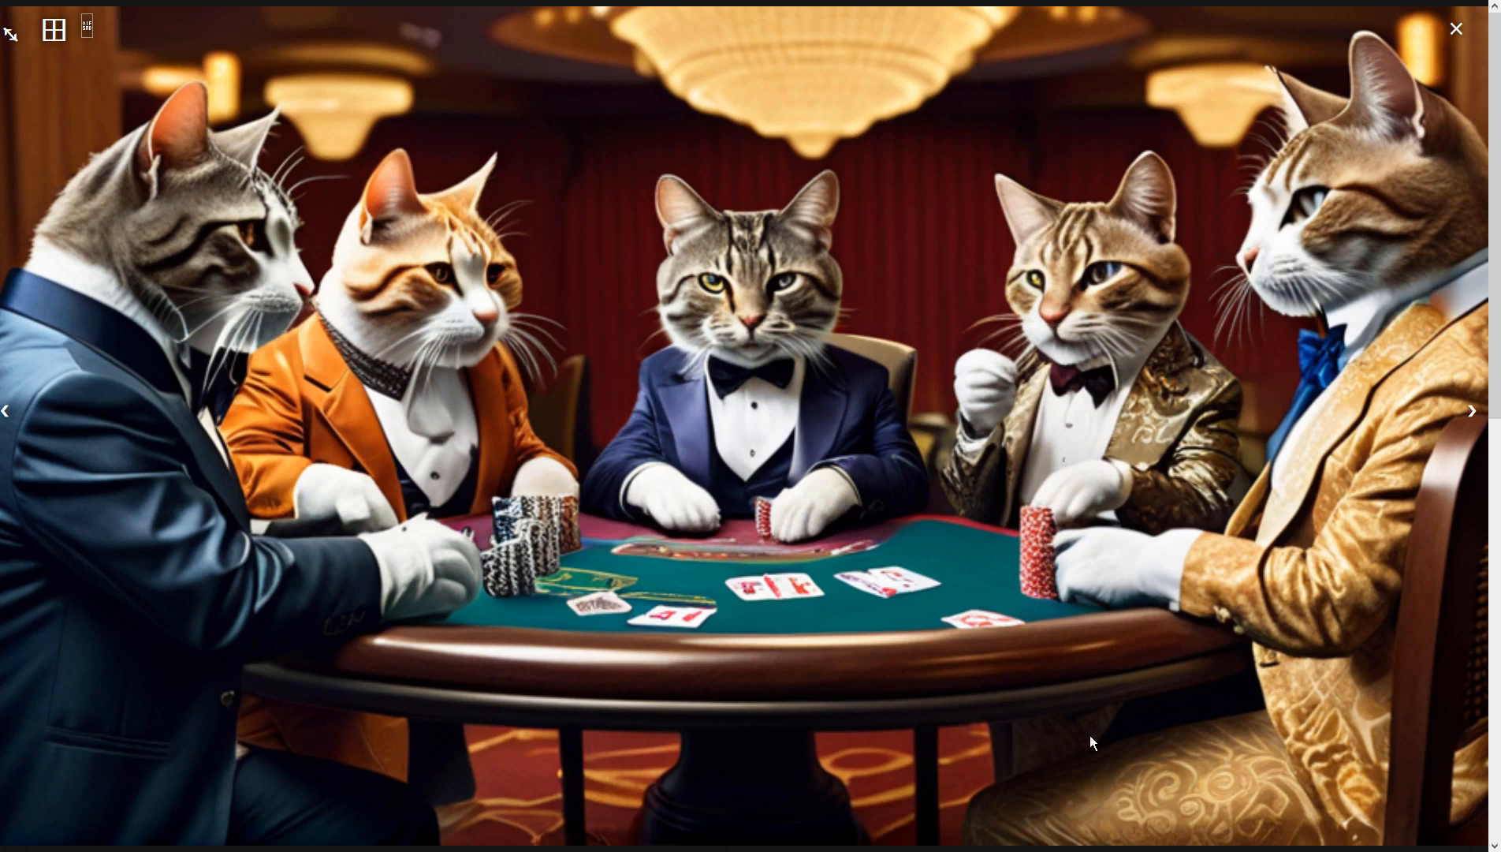
{"action": "left_click", "coordinate": [791, 425]}
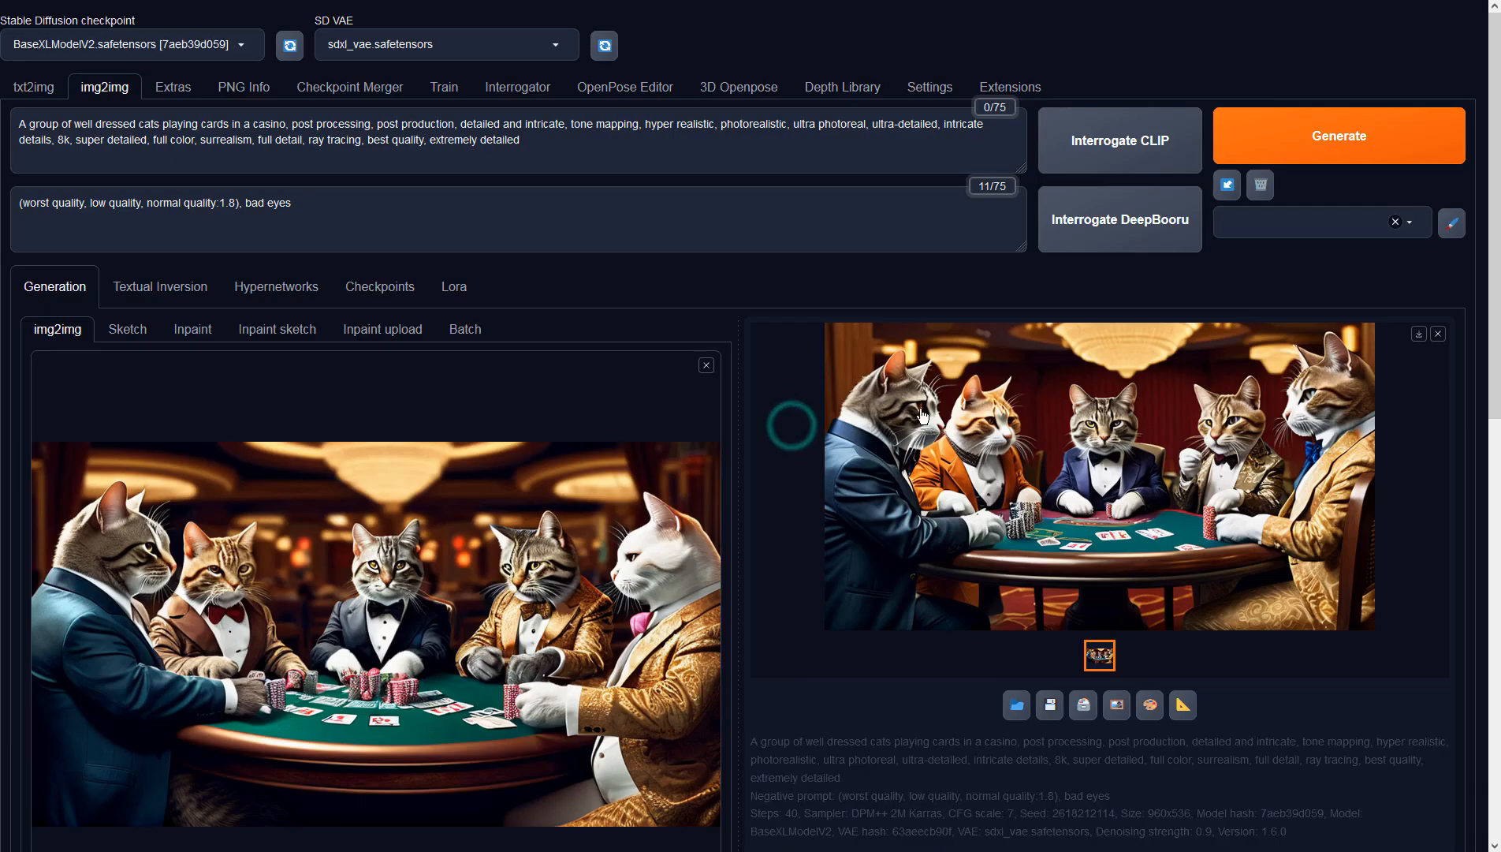
{"action": "left_click", "coordinate": [1123, 714]}
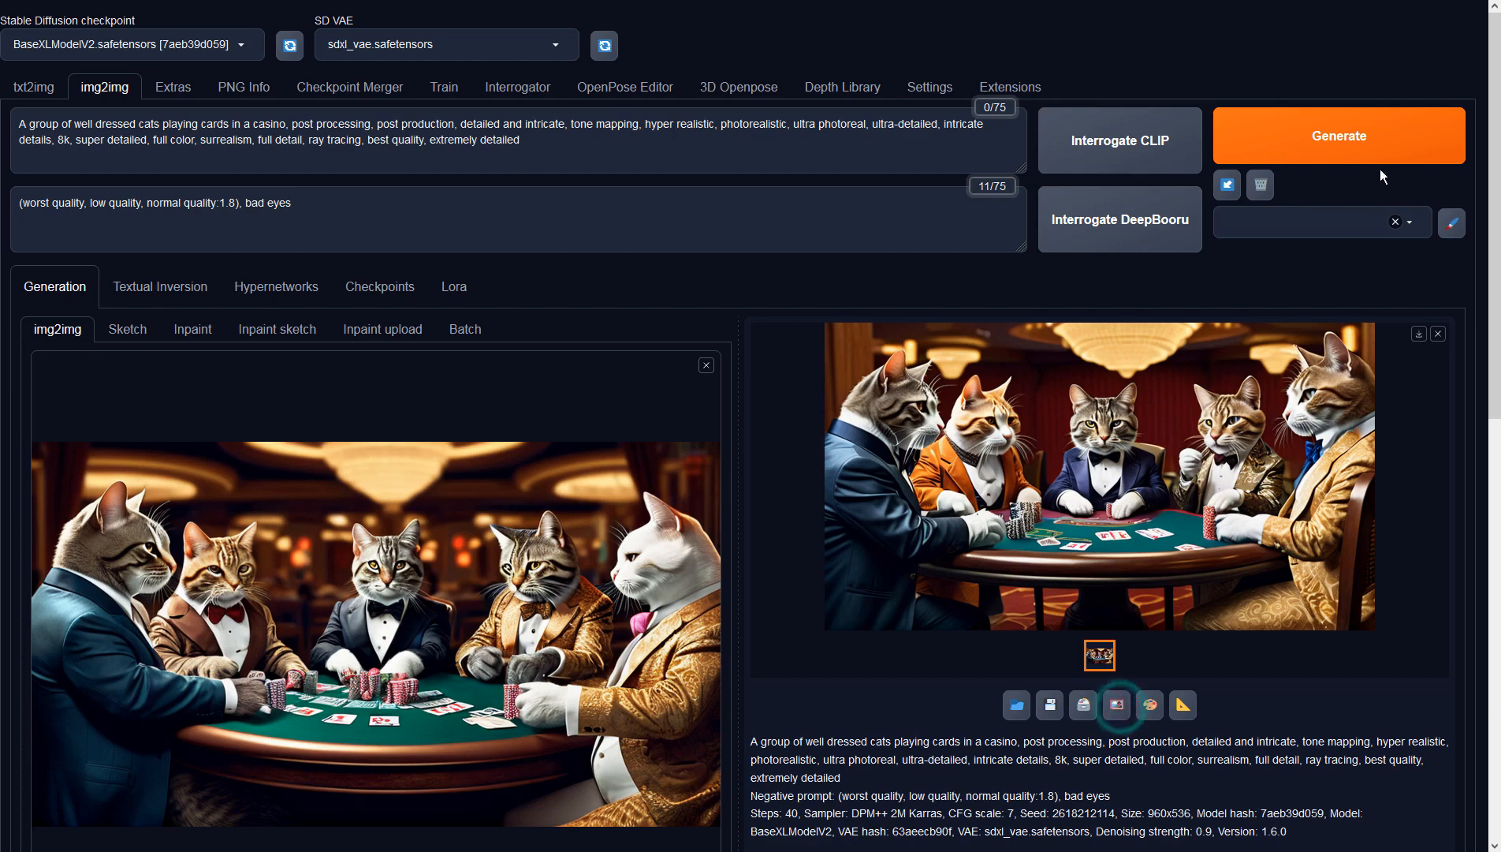
{"action": "left_click", "coordinate": [1346, 142]}
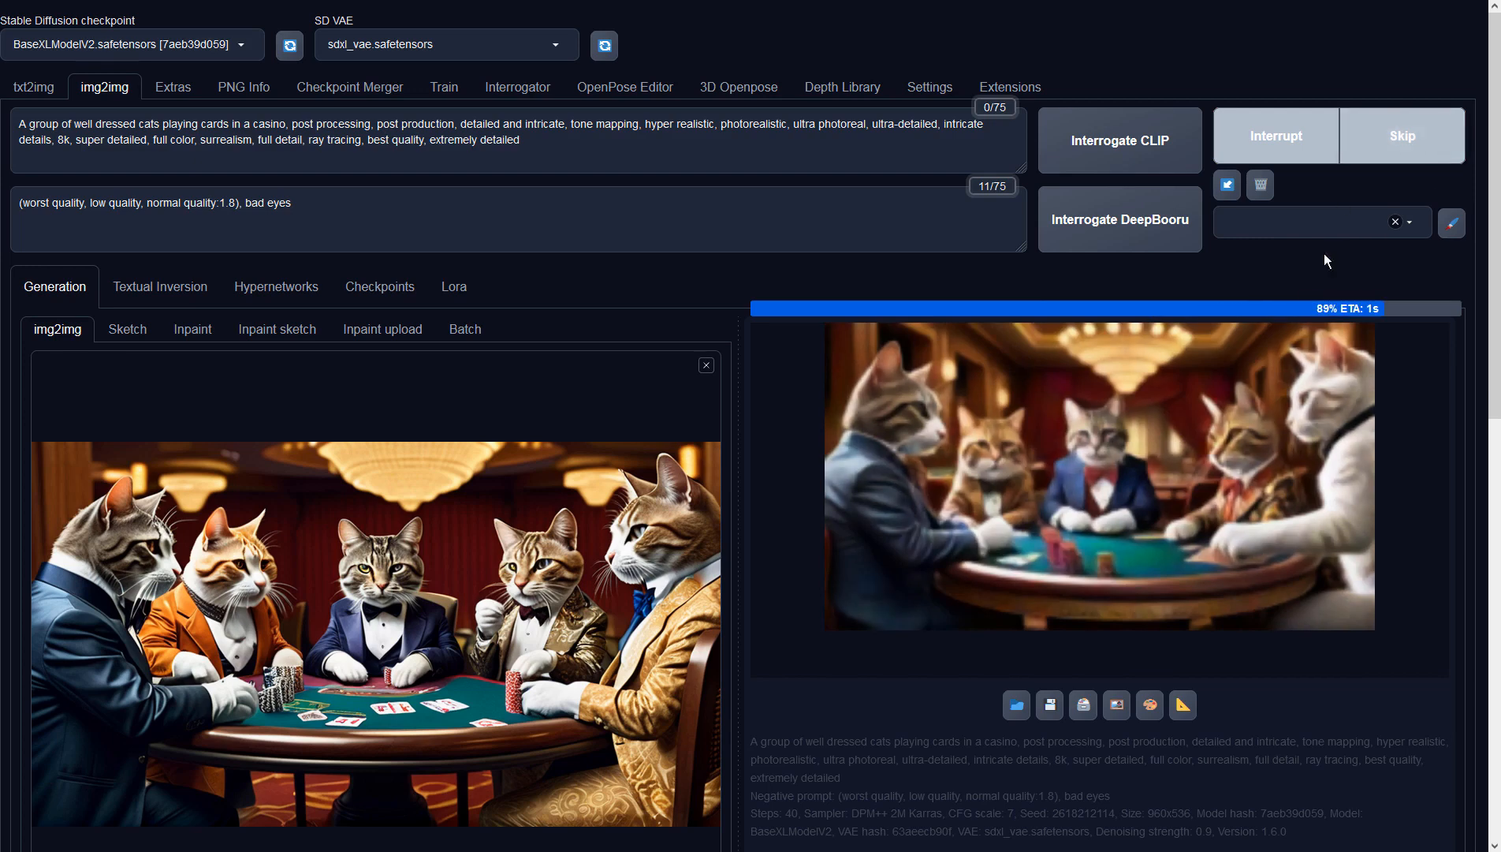
{"action": "left_click", "coordinate": [1252, 392]}
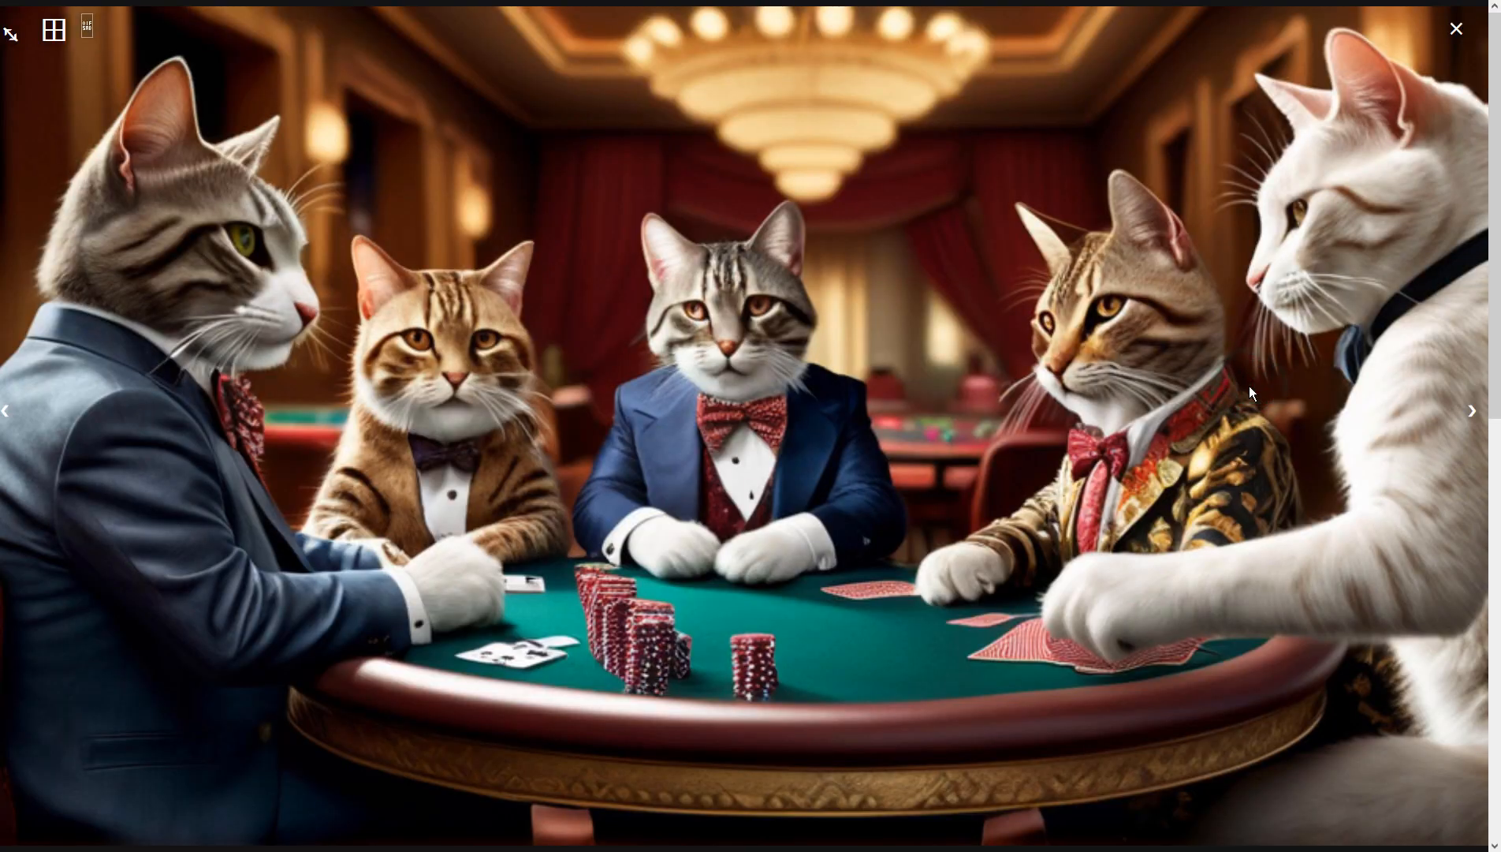